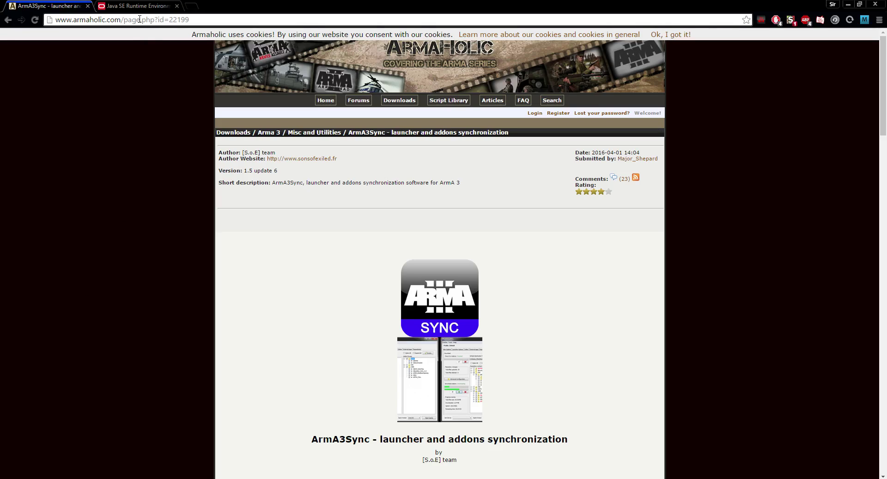
# Step: Open the Java Runtime Environment 7 link from the ArmA3Sync page's requirements in a new tab and switch to it
pyautogui.scroll(-3, 144, 180)
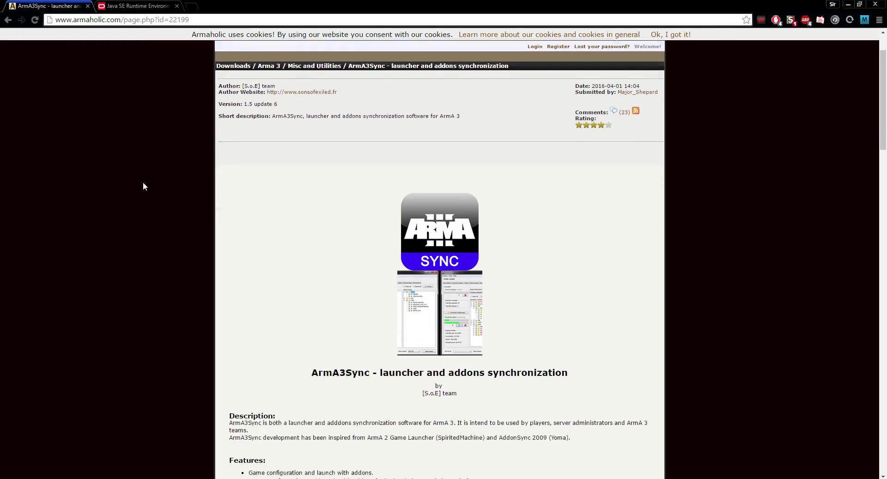
pyautogui.scroll(-20, 147, 183)
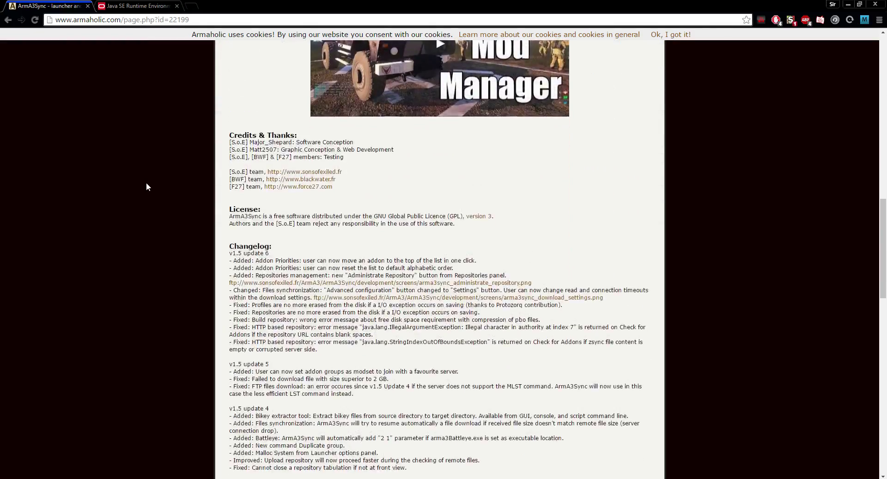
pyautogui.scroll(-15, 146, 186)
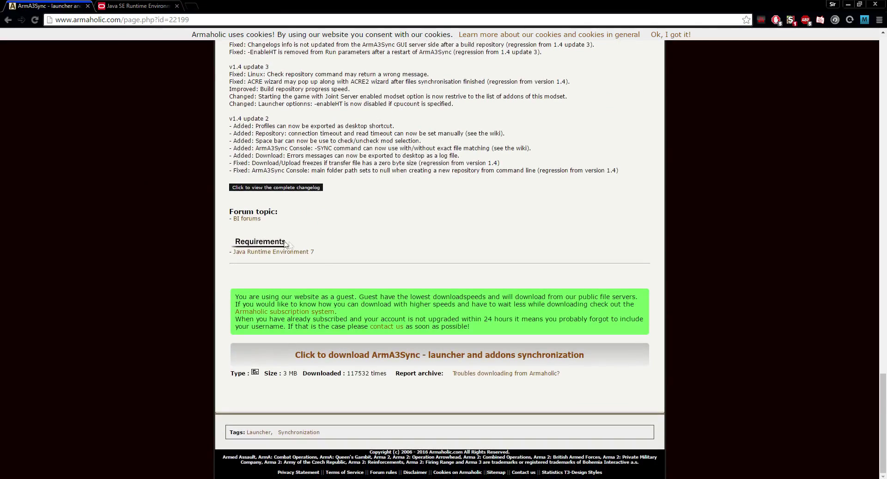
pyautogui.rightClick(257, 252)
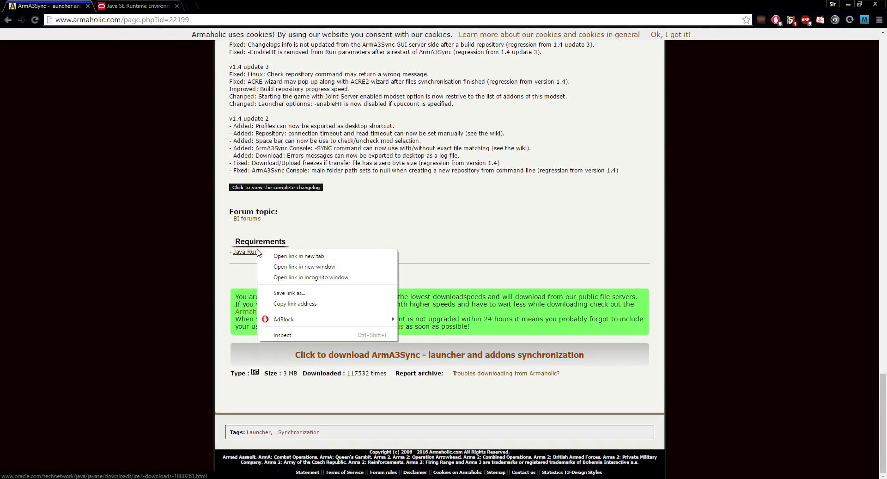
pyautogui.click(274, 256)
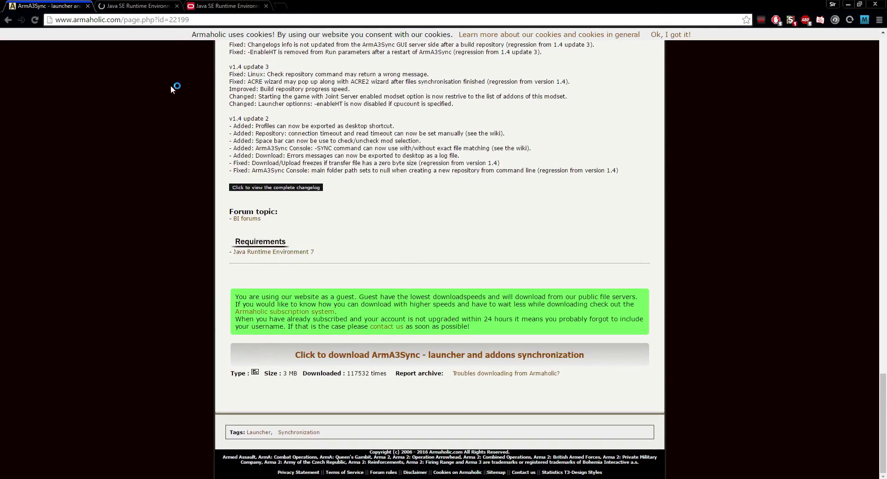
pyautogui.click(139, 6)
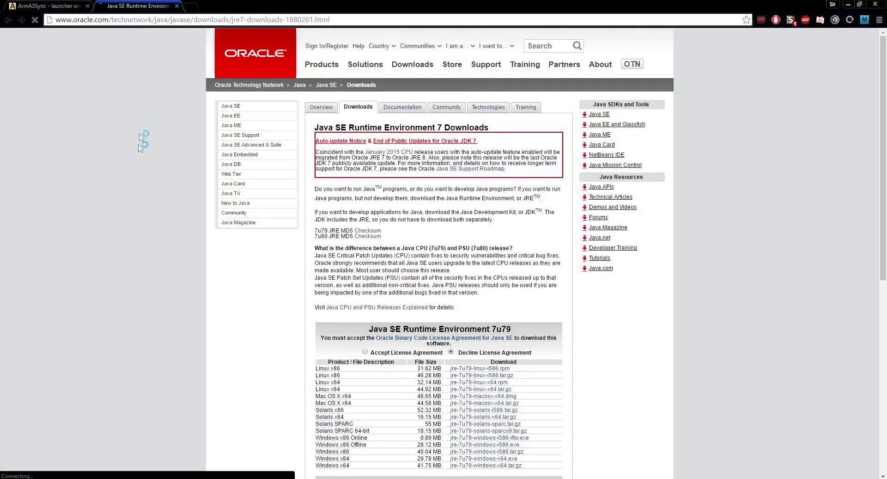
# Step: Accept the license agreement for Java SE Runtime Environment 7u79 and choose the Windows x64 installer jre-7u79-windows-x64.exe for download
pyautogui.scroll(-1, 126, 234)
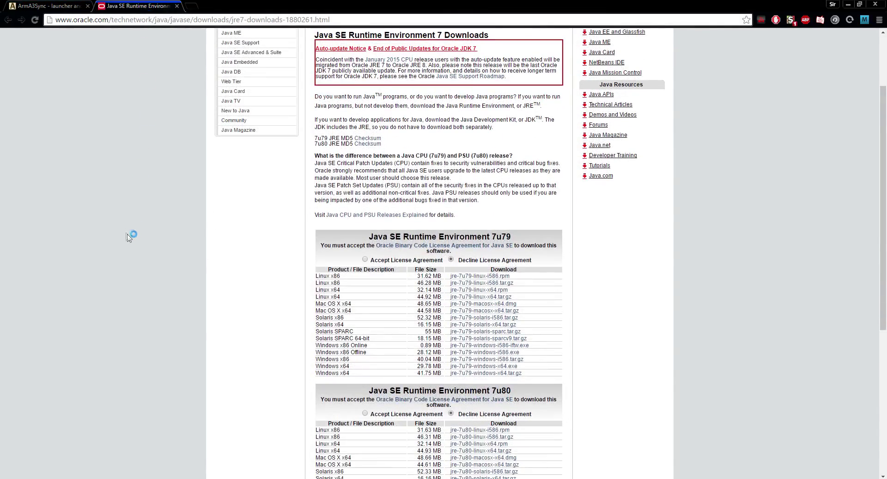
pyautogui.click(365, 260)
pyautogui.scroll(-1, 295, 274)
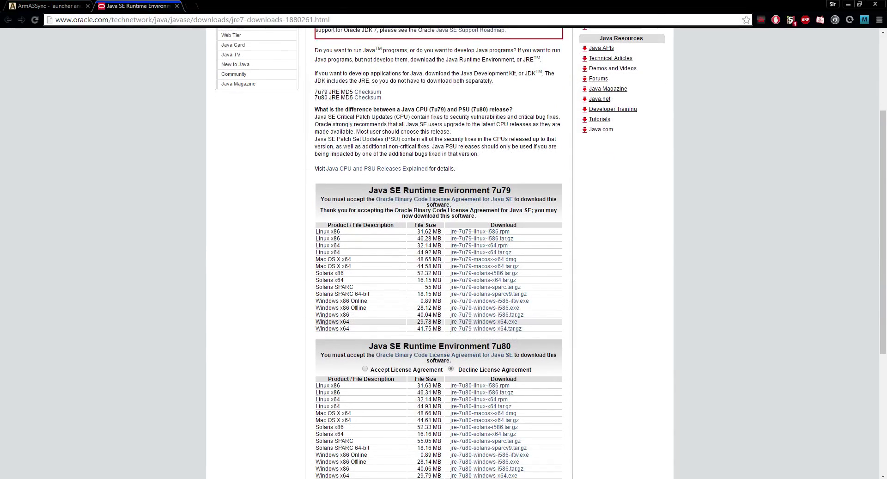
pyautogui.moveTo(338, 322); pyautogui.dragTo(320, 322)
pyautogui.click(357, 325)
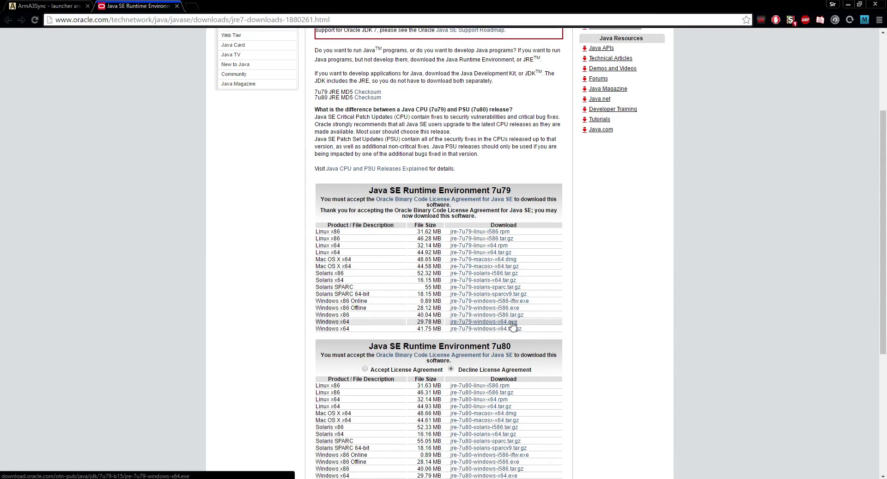
pyautogui.click(492, 326)
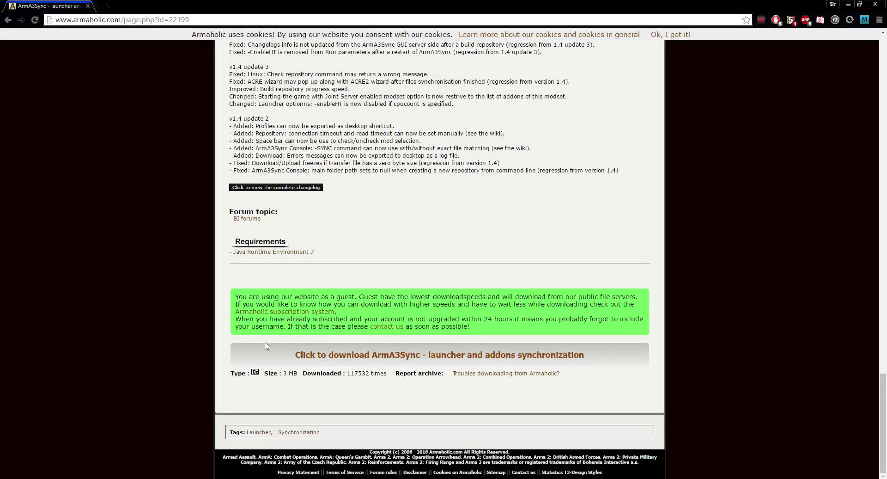
pyautogui.click(358, 358)
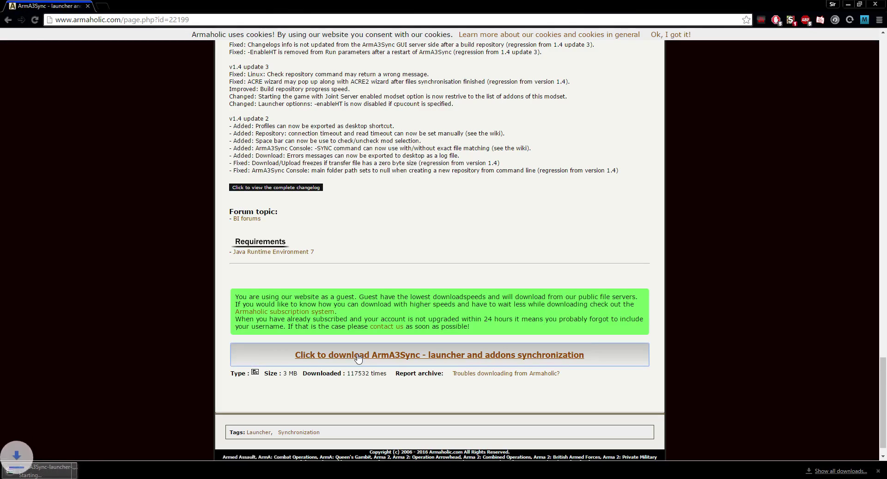
pyautogui.rightClick(63, 472)
pyautogui.click(78, 463)
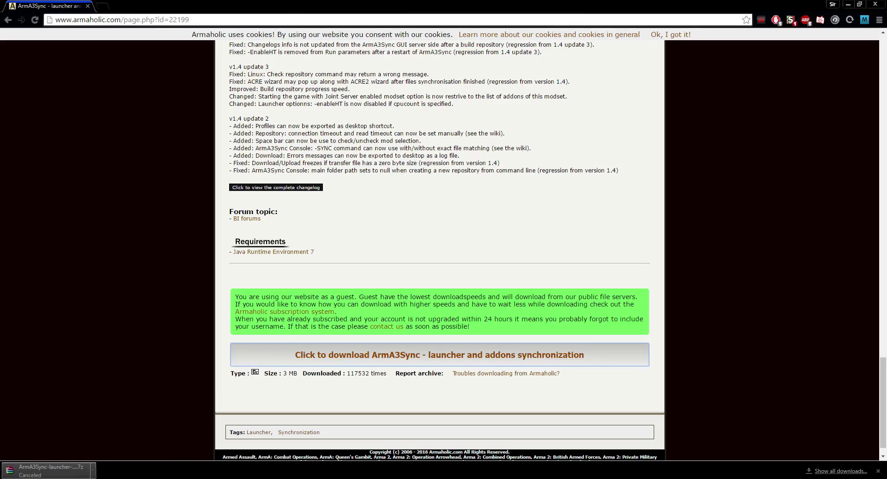
pyautogui.click(878, 470)
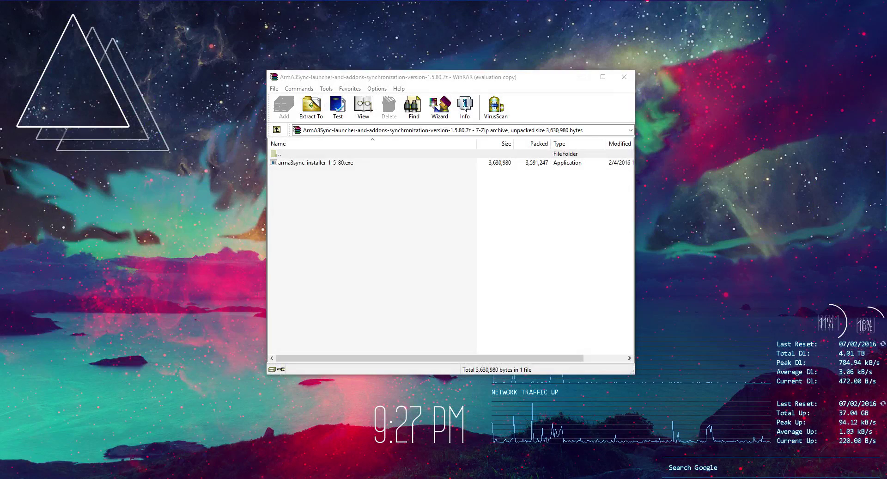
# Step: Run arma3sync-installer-1-5-80.exe from the archive, allow it to make changes, and accept the setup's license agreement
pyautogui.click(320, 167)
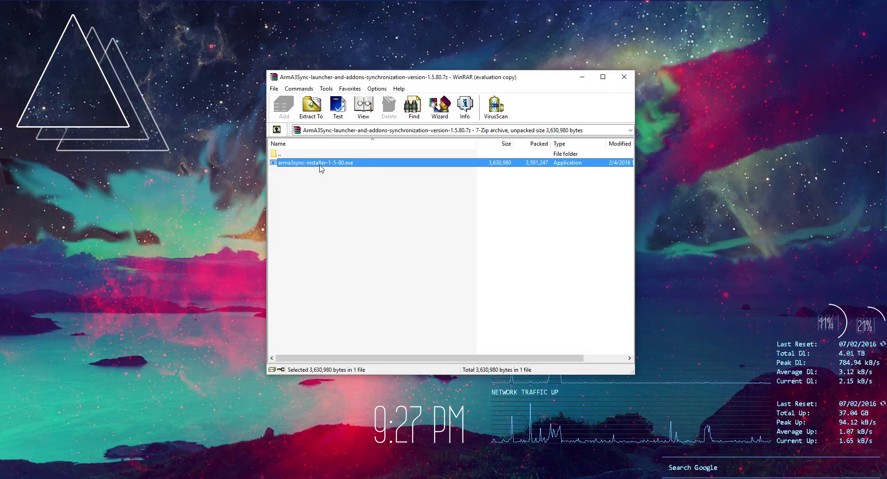
pyautogui.doubleClick(320, 166)
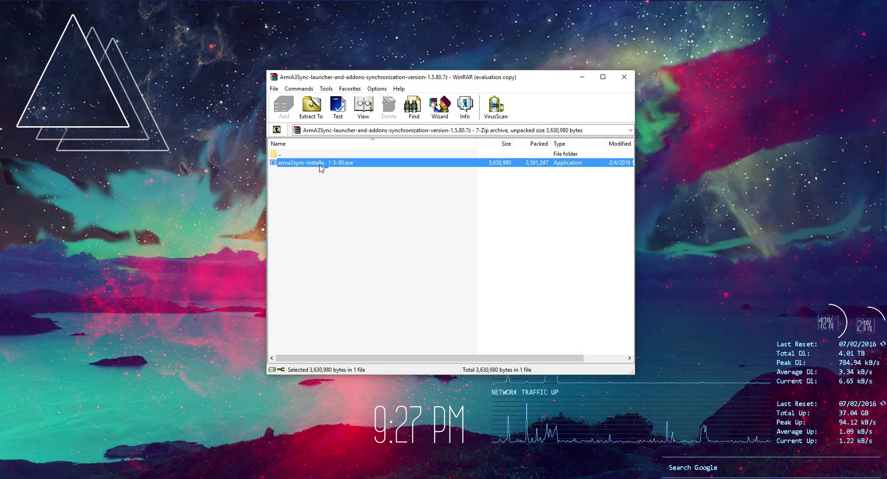
pyautogui.click(489, 253)
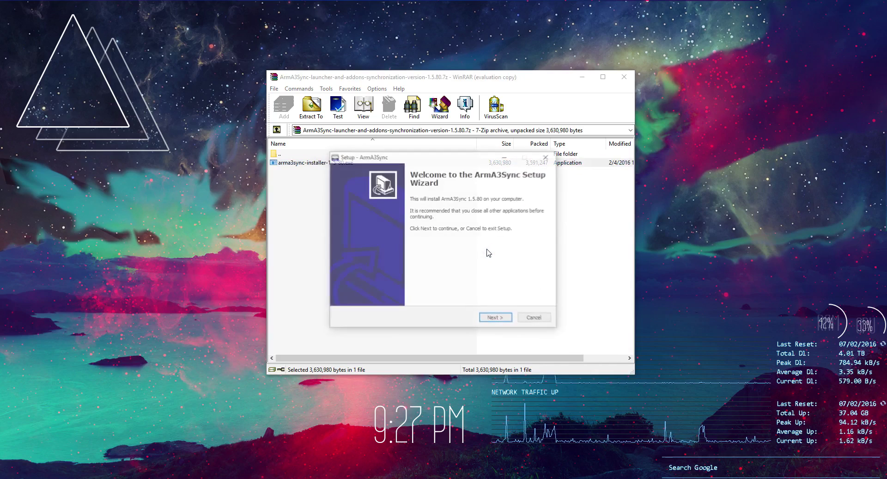
pyautogui.click(493, 317)
pyautogui.click(385, 291)
pyautogui.click(495, 318)
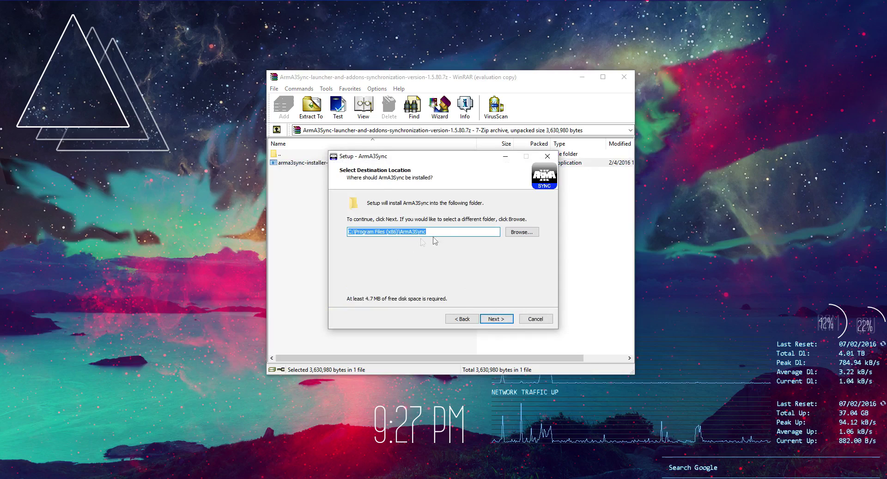
# Step: Install ArmA3Sync to C:\Program Files (x86)\ArmA3Sync with the ArmA3Sync Start Menu folder and a desktop icon
pyautogui.click(504, 322)
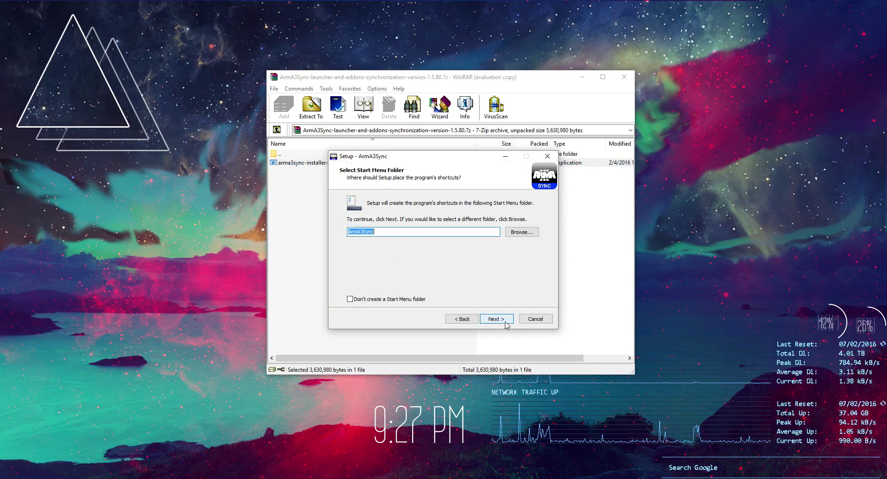
pyautogui.click(497, 319)
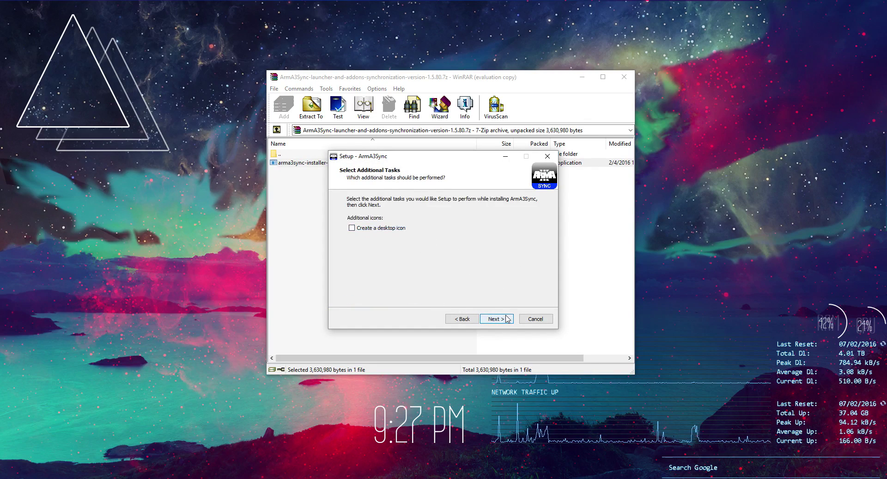
pyautogui.click(496, 318)
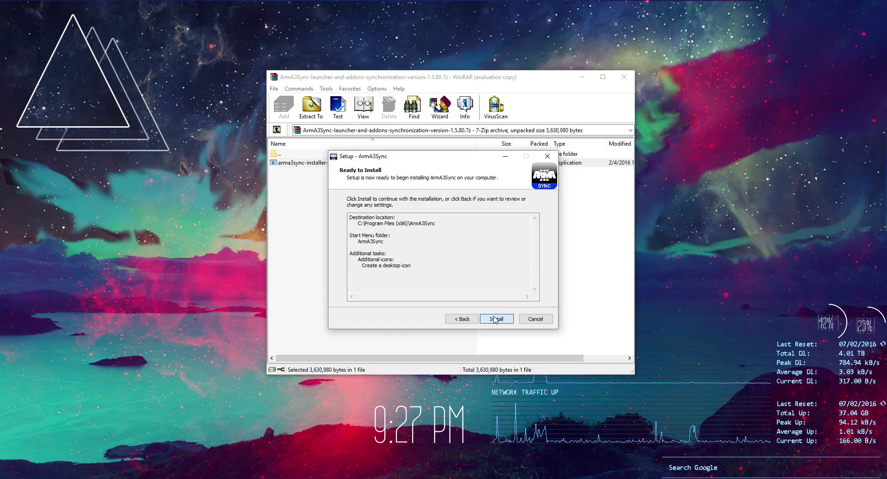
pyautogui.click(502, 322)
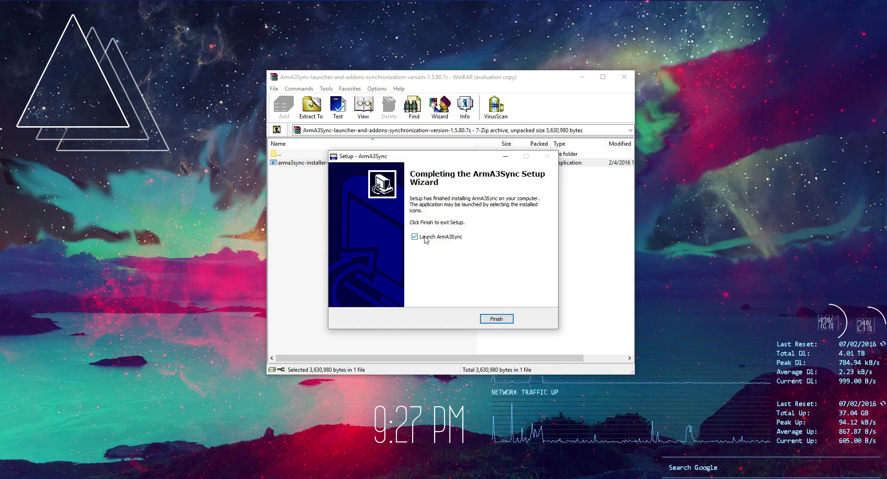
# Step: Finish the setup with ArmA3Sync set to launch, allow it to make changes, and close the archive window
pyautogui.click(497, 319)
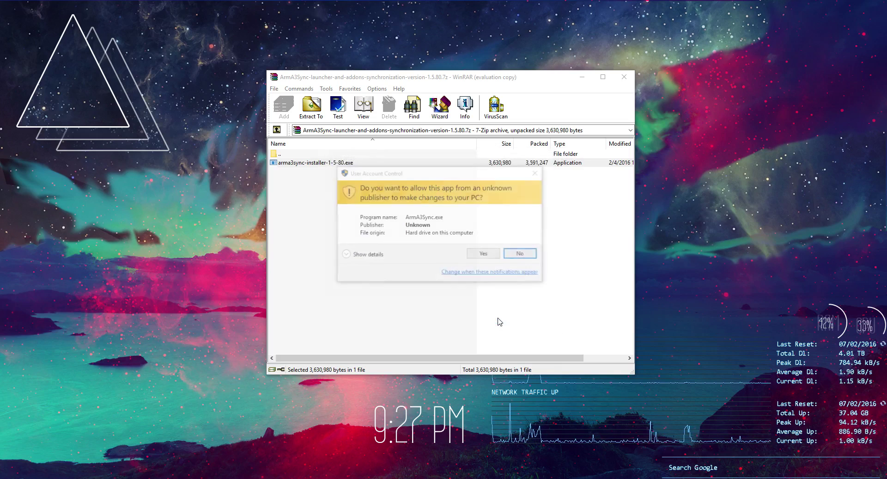
pyautogui.click(488, 254)
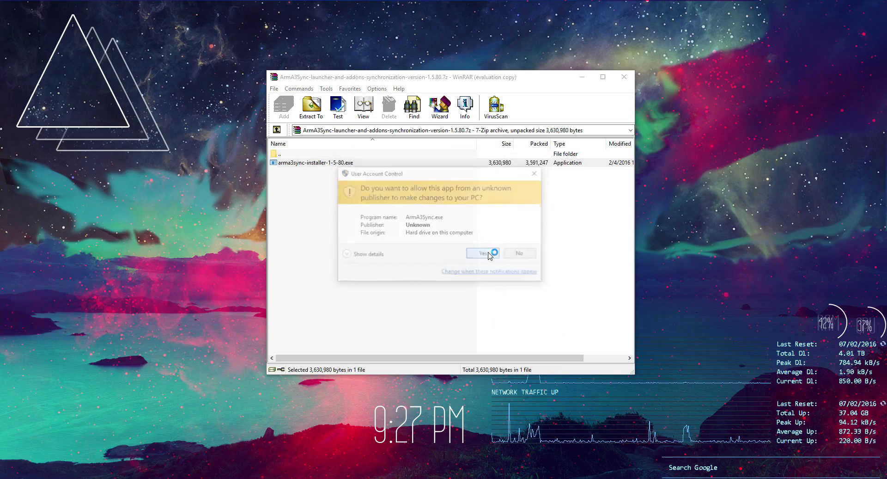
pyautogui.click(623, 78)
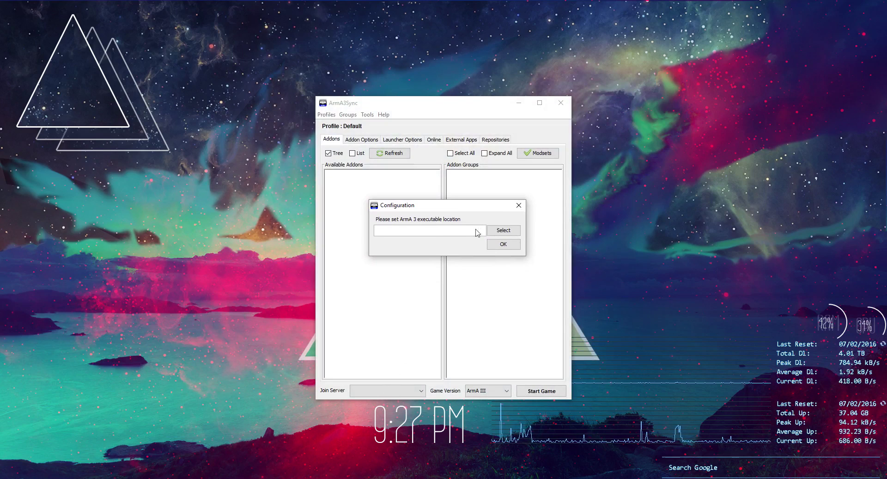
# Step: Open the file browser for choosing the ArmA 3 executable location
pyautogui.click(500, 234)
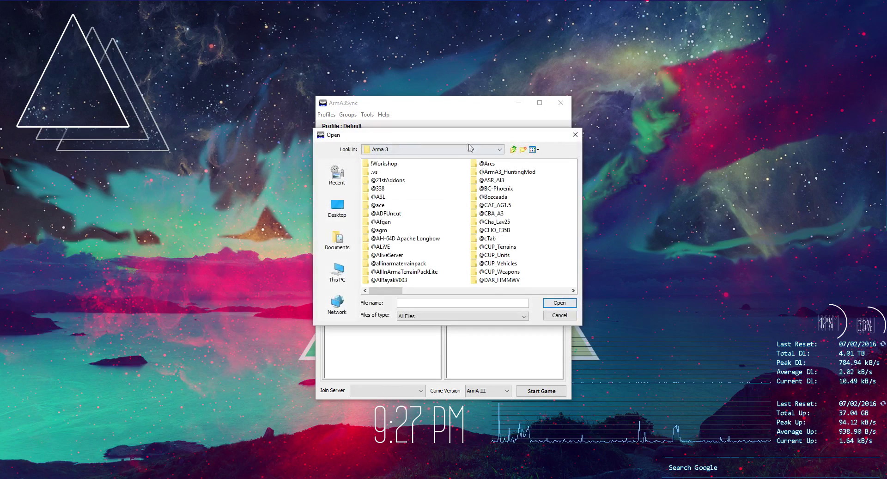
pyautogui.click(447, 152)
pyautogui.click(452, 152)
pyautogui.click(235, 348)
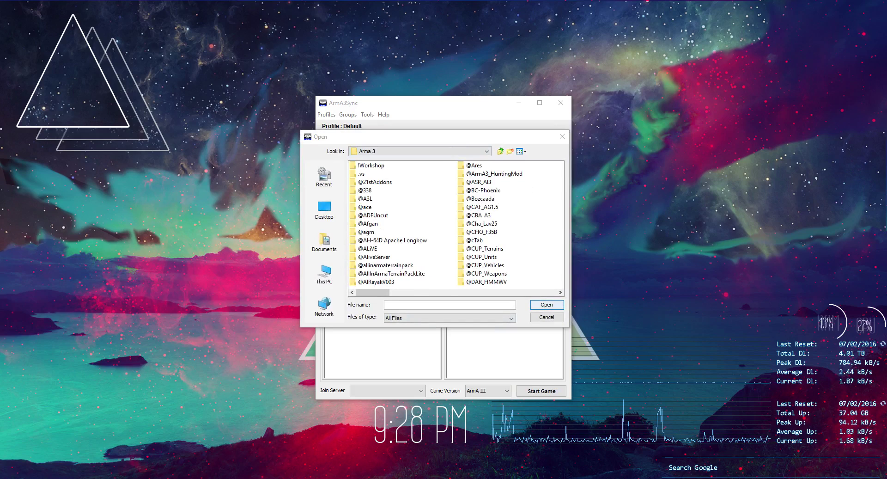
# Step: Look through C:\Program Files for the Steam folder, starting from This PC
pyautogui.click(322, 274)
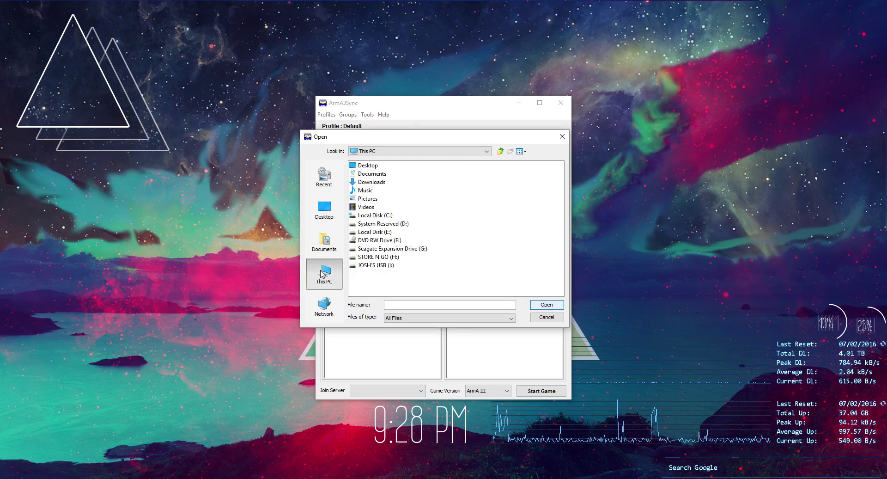
pyautogui.click(394, 291)
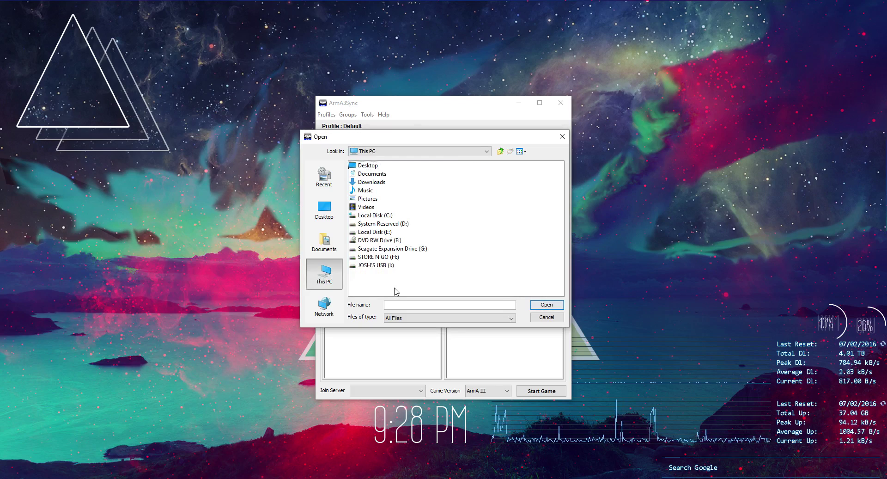
pyautogui.doubleClick(375, 216)
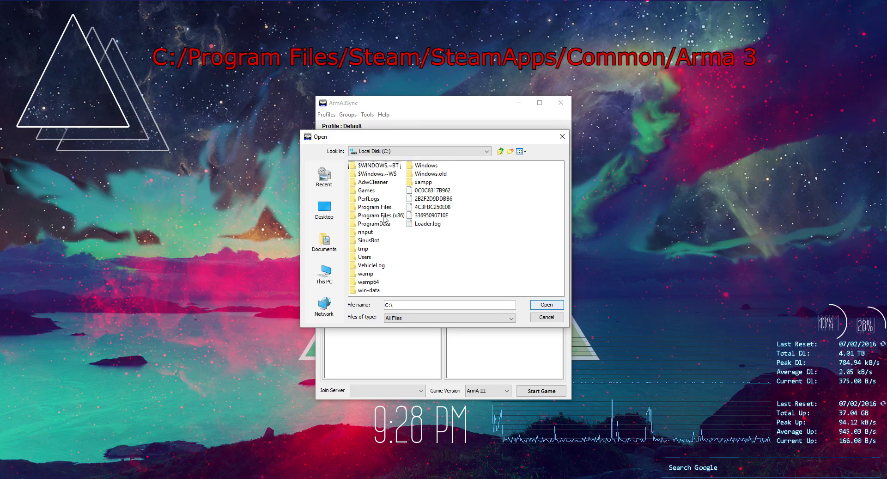
pyautogui.doubleClick(380, 208)
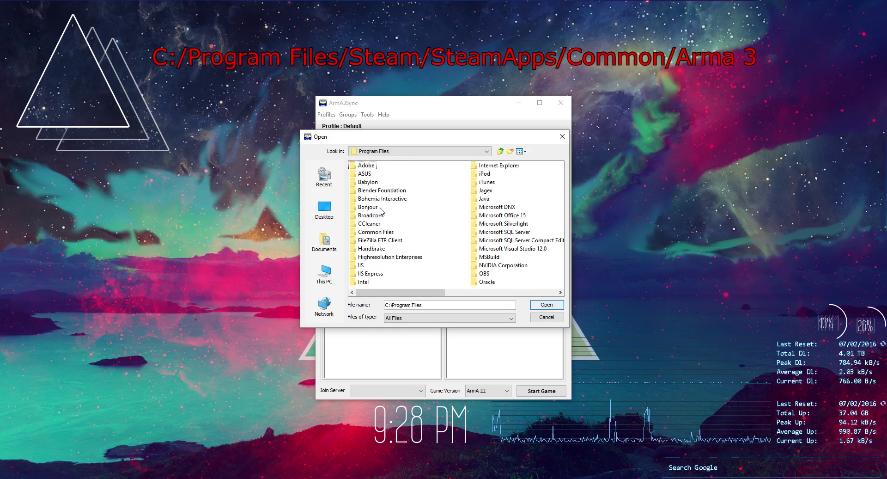
pyautogui.moveTo(398, 292); pyautogui.dragTo(510, 290)
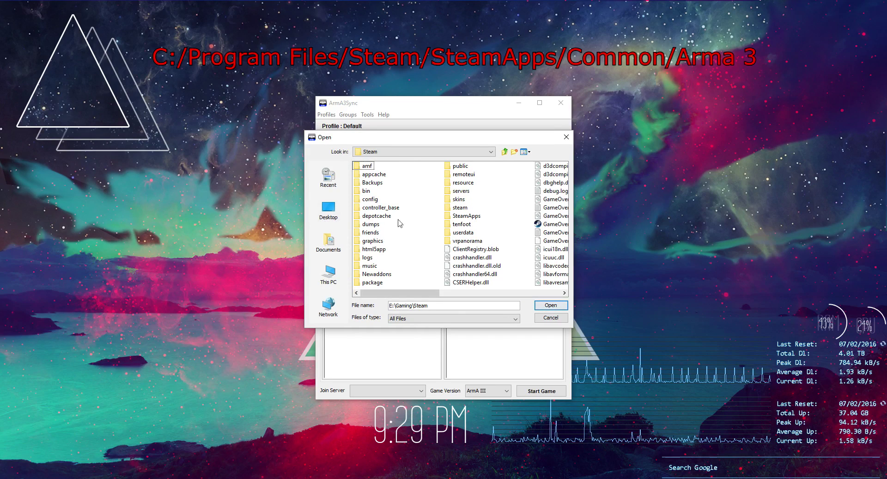
# Step: Set the ArmA 3 executable location to arma3.exe in E:\Gaming\Steam\SteamApps\common\Arma 3 and confirm the configuration
pyautogui.doubleClick(477, 219)
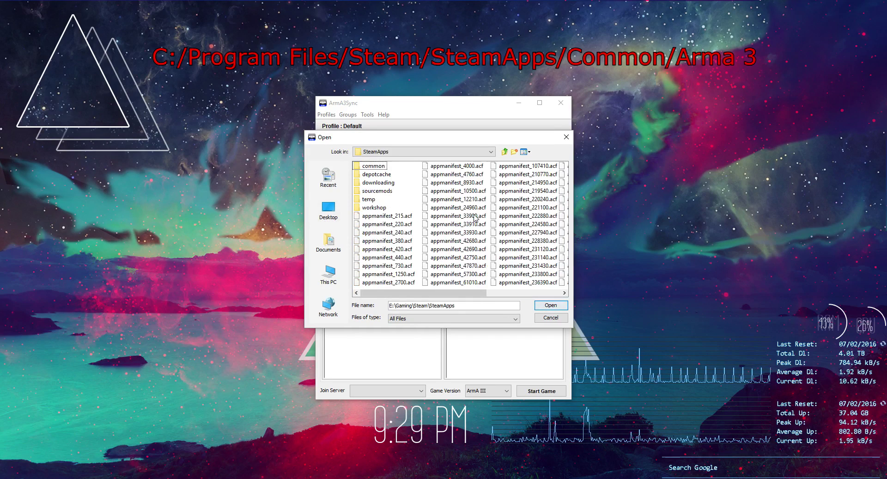
pyautogui.doubleClick(378, 167)
pyautogui.doubleClick(380, 200)
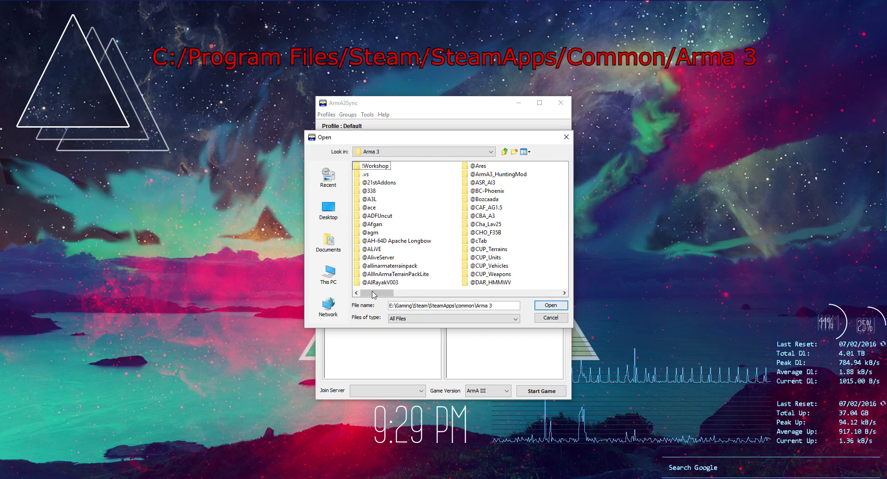
pyautogui.moveTo(388, 294); pyautogui.dragTo(475, 295)
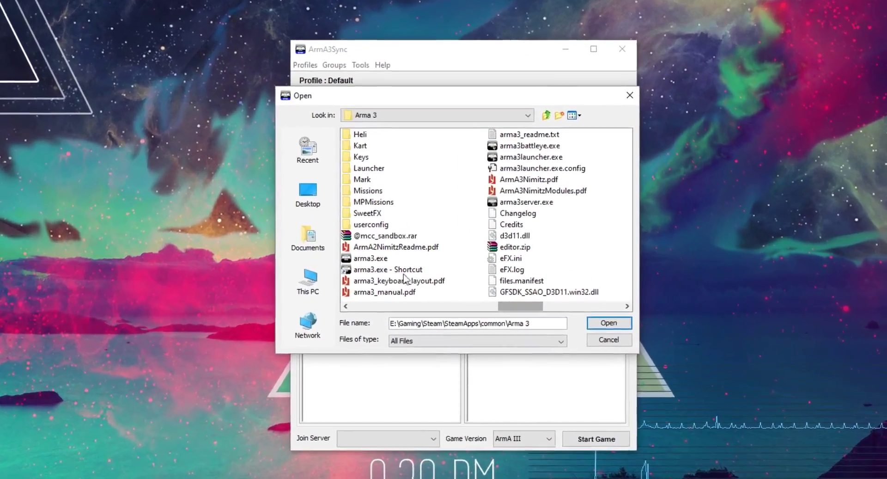
pyautogui.click(379, 259)
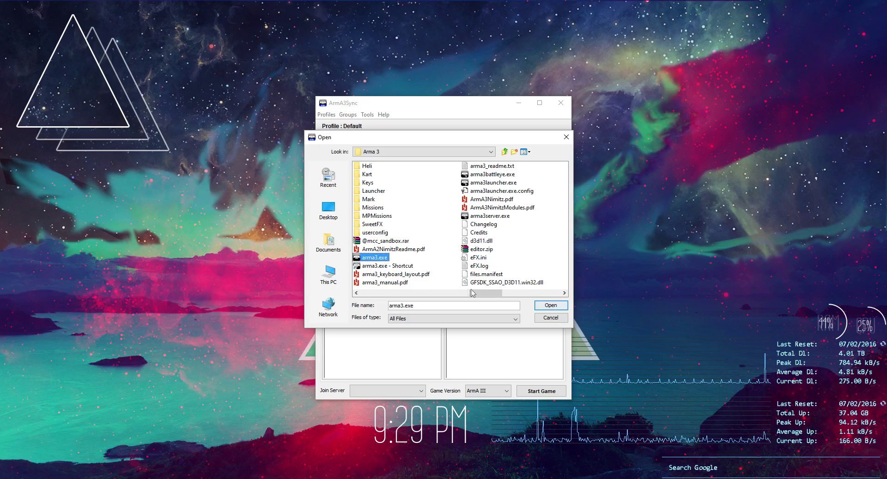
pyautogui.click(551, 305)
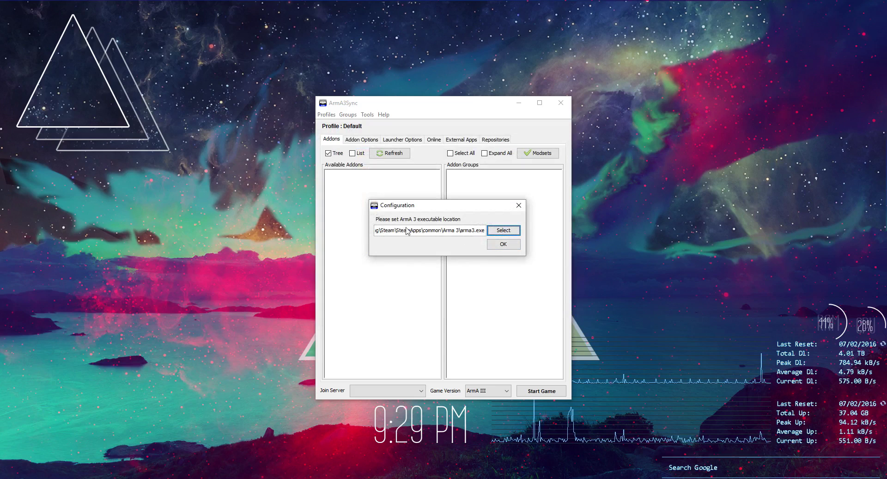
pyautogui.click(504, 244)
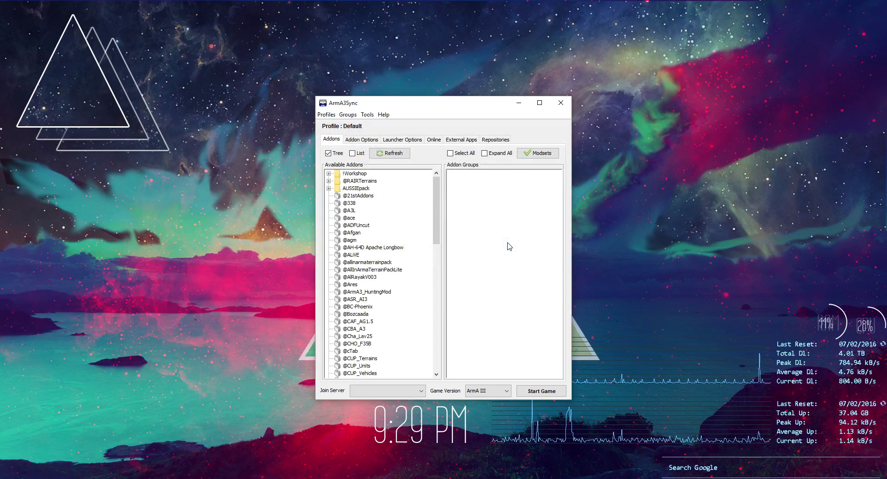
# Step: Decline the offered program update and look over the available addons
pyautogui.moveTo(436, 194); pyautogui.dragTo(441, 324)
pyautogui.click(460, 266)
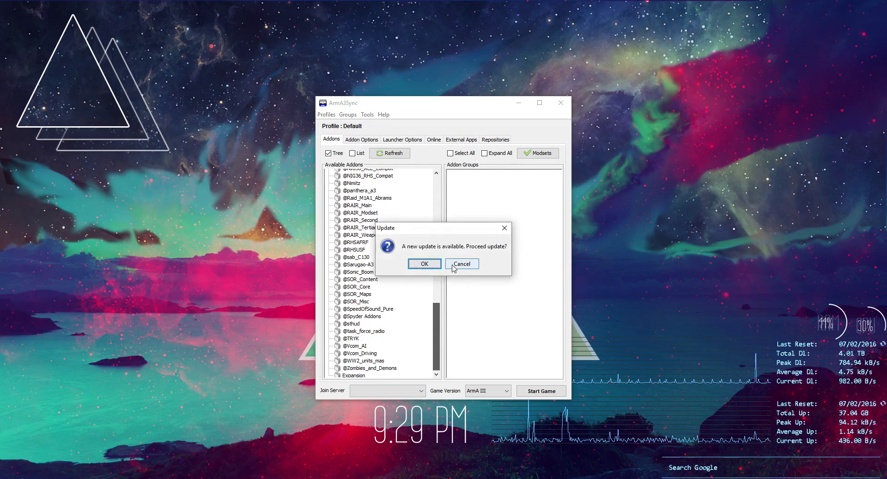
pyautogui.moveTo(437, 324); pyautogui.dragTo(442, 187)
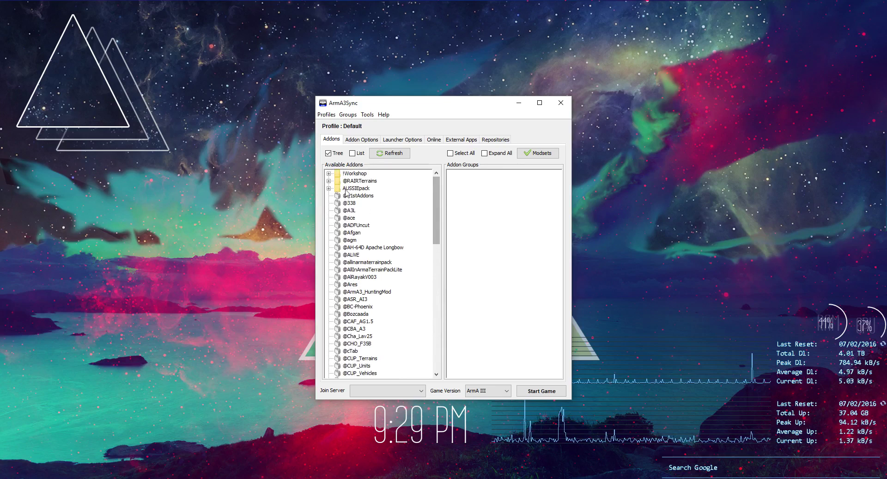
# Step: Move the ArmA3Sync window higher on the desktop and widen it
pyautogui.moveTo(387, 105); pyautogui.dragTo(394, 80)
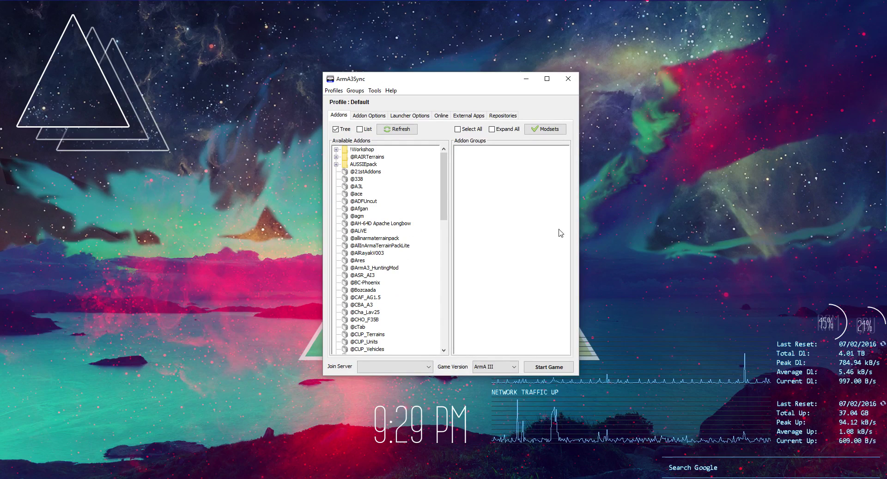
pyautogui.click(596, 214)
pyautogui.click(560, 209)
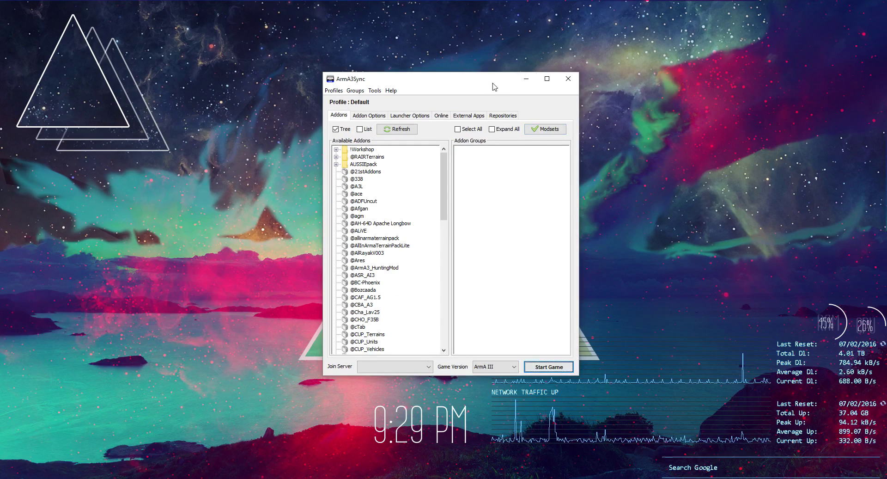
pyautogui.moveTo(579, 132); pyautogui.dragTo(616, 132)
pyautogui.moveTo(489, 83); pyautogui.dragTo(486, 77)
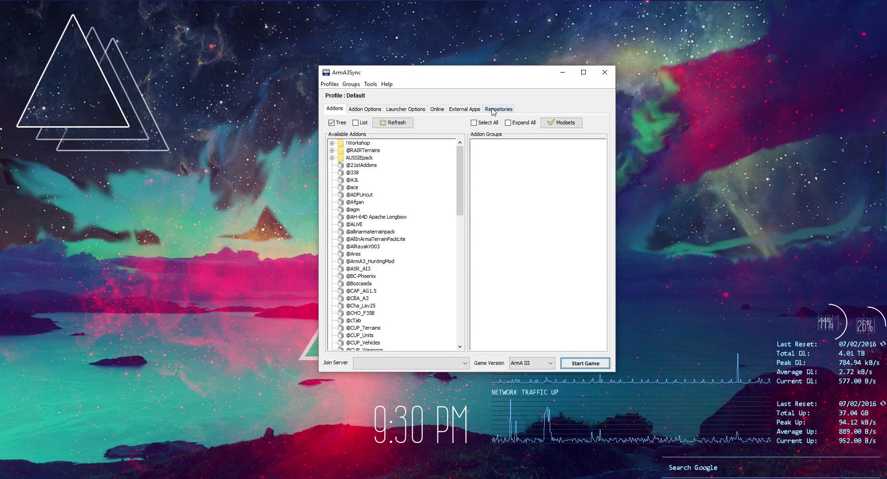
# Step: Add a new repository by importing the public auto-config URL ftp://103.49.146.99/.a3s/autoconfig
pyautogui.click(493, 111)
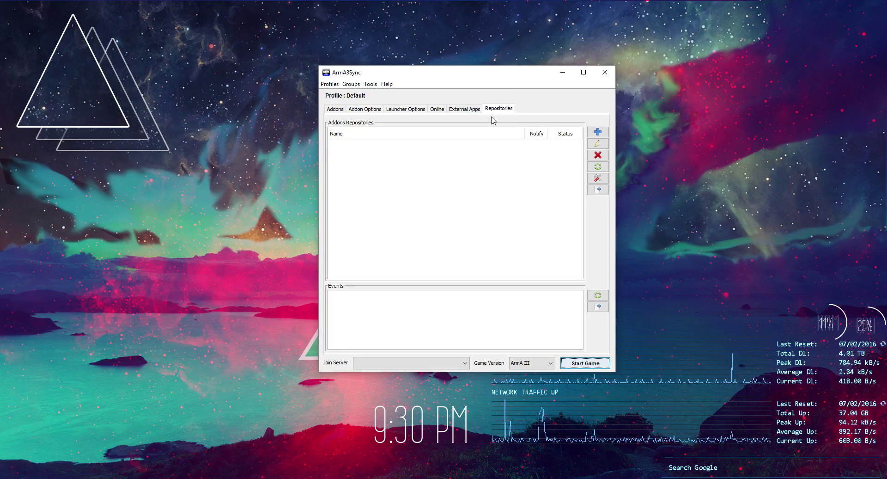
pyautogui.click(600, 132)
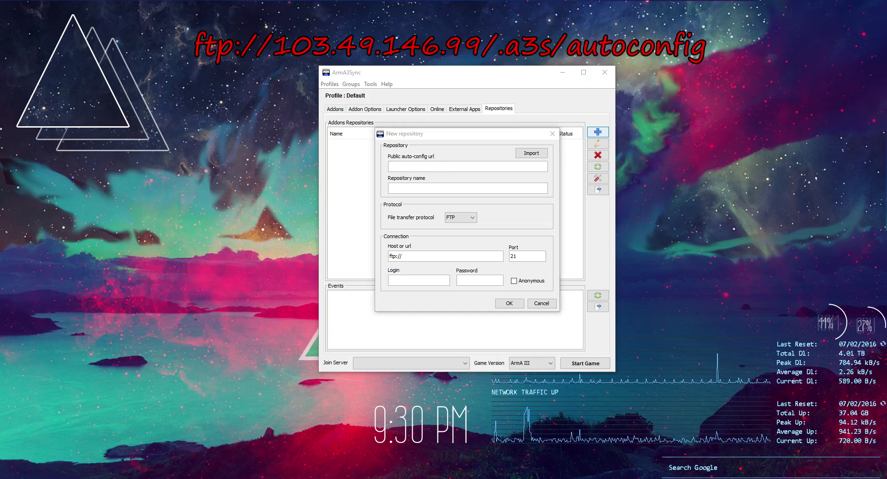
pyautogui.click(390, 167)
pyautogui.write('ftp://103.49.146.99/.a3s/autoconfig')
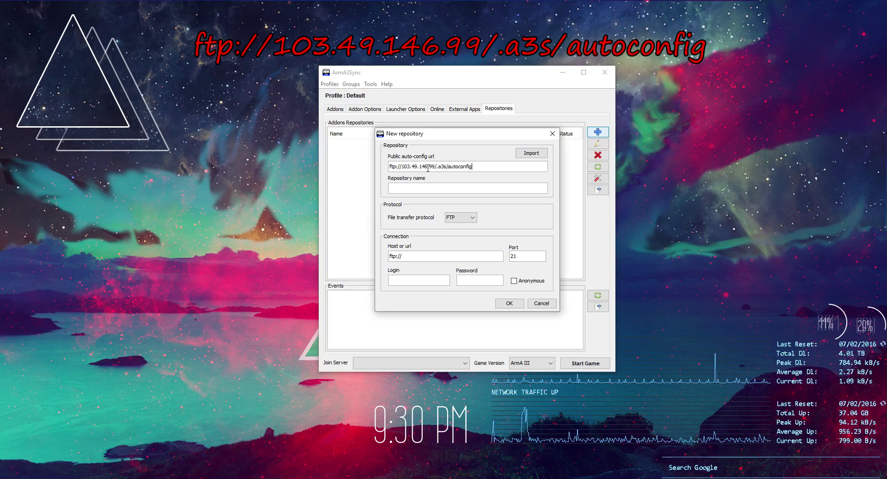
pyautogui.moveTo(476, 167); pyautogui.dragTo(389, 167)
pyautogui.click(483, 166)
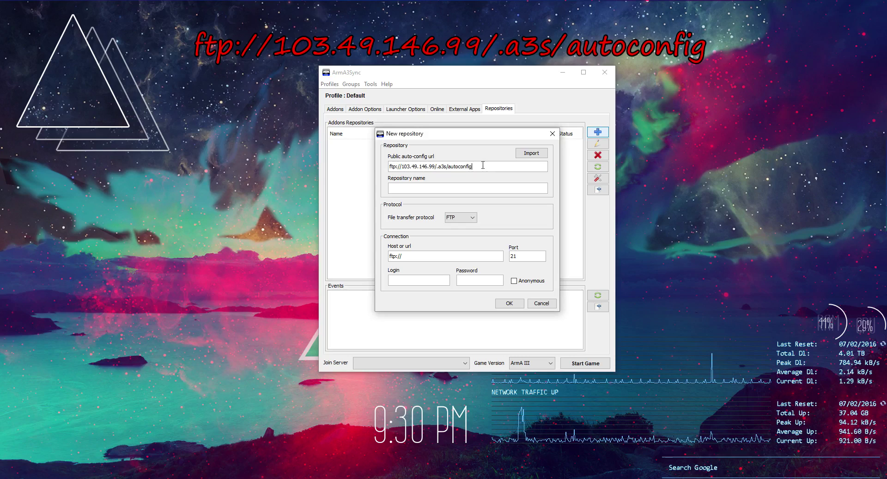
pyautogui.click(530, 154)
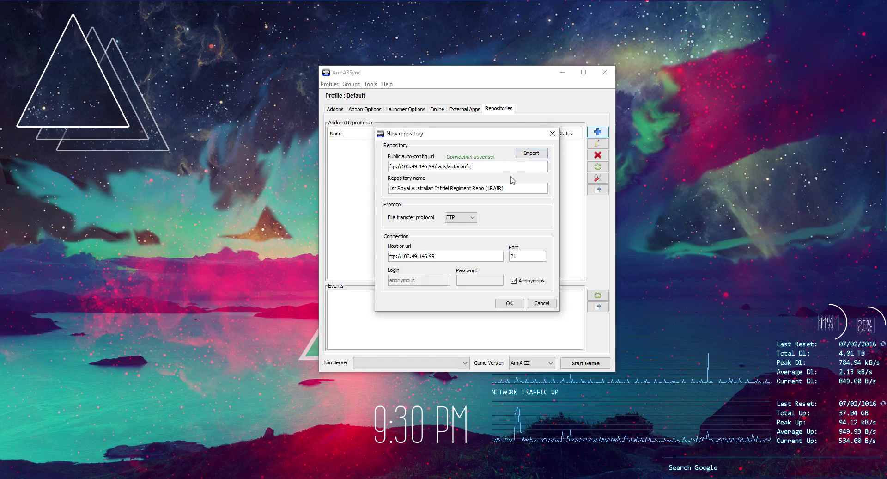
pyautogui.click(509, 304)
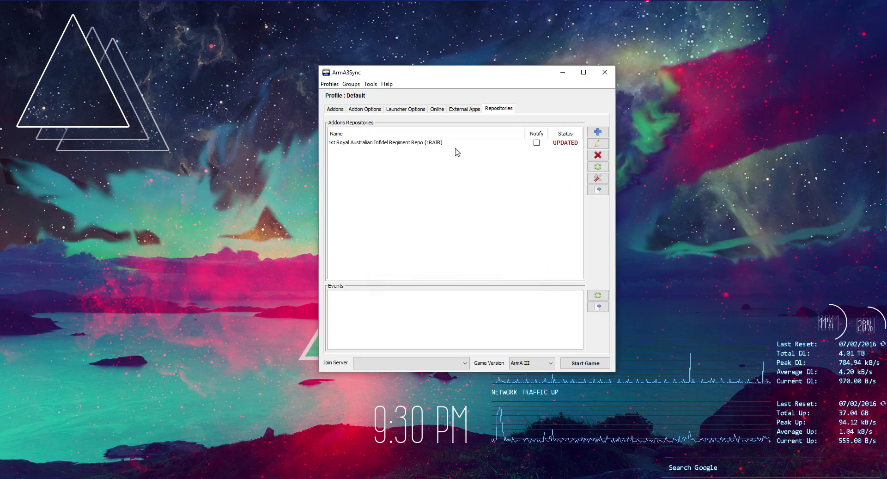
# Step: Open the 1st Royal Australian Infidel Regiment Repo (1RAIR), select all its content and start the addon download
pyautogui.click(447, 146)
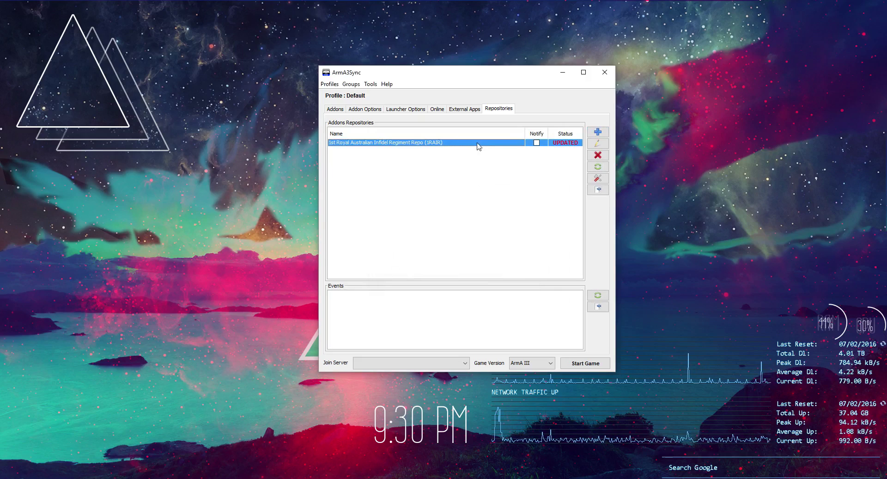
pyautogui.click(596, 191)
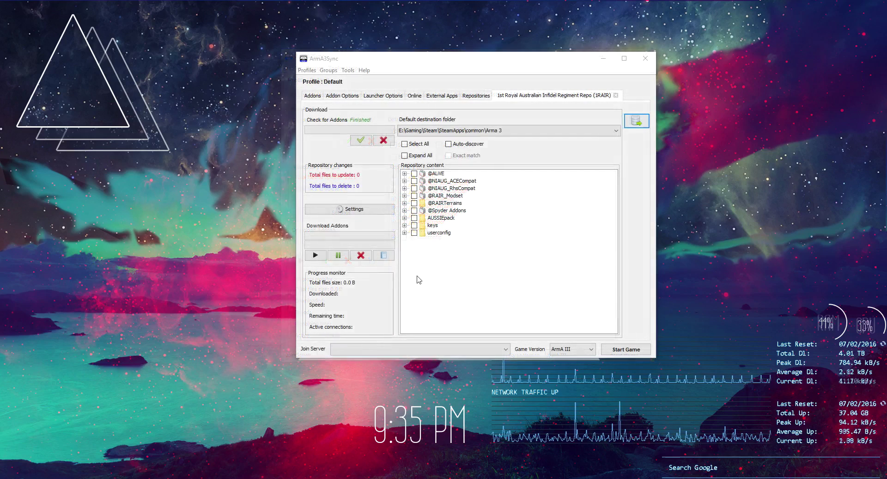
pyautogui.click(404, 144)
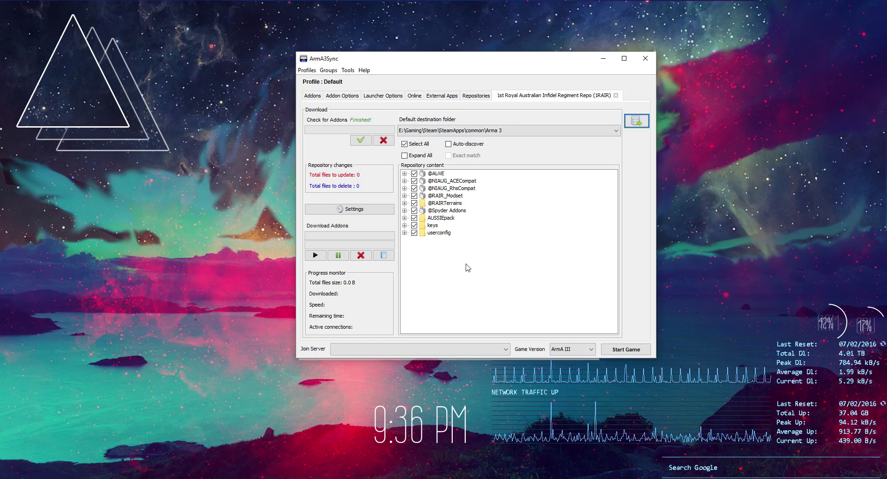
pyautogui.click(315, 255)
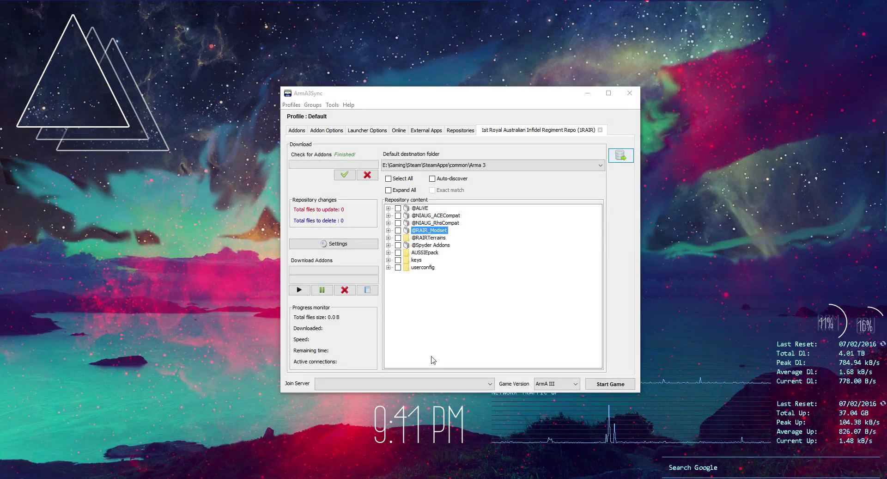
# Step: Switch to the Arma 3 launcher and open the folder chooser for adding a local mod
pyautogui.click(419, 472)
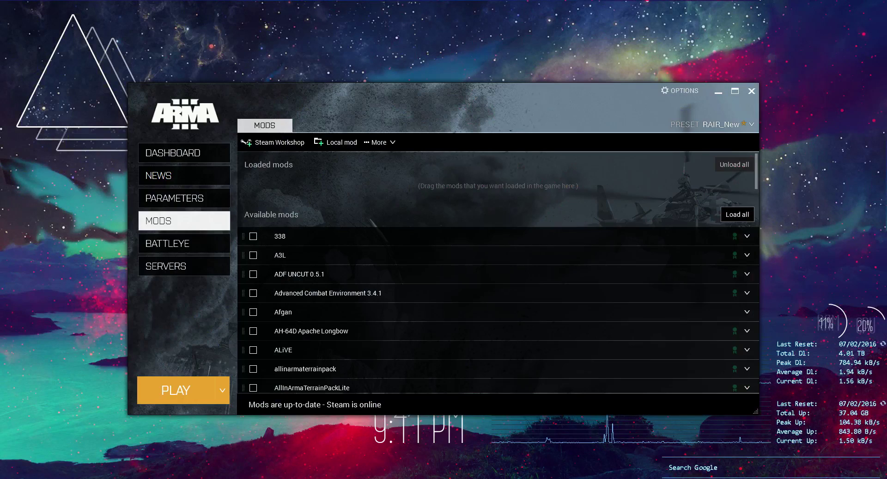
pyautogui.moveTo(409, 104); pyautogui.dragTo(409, 87)
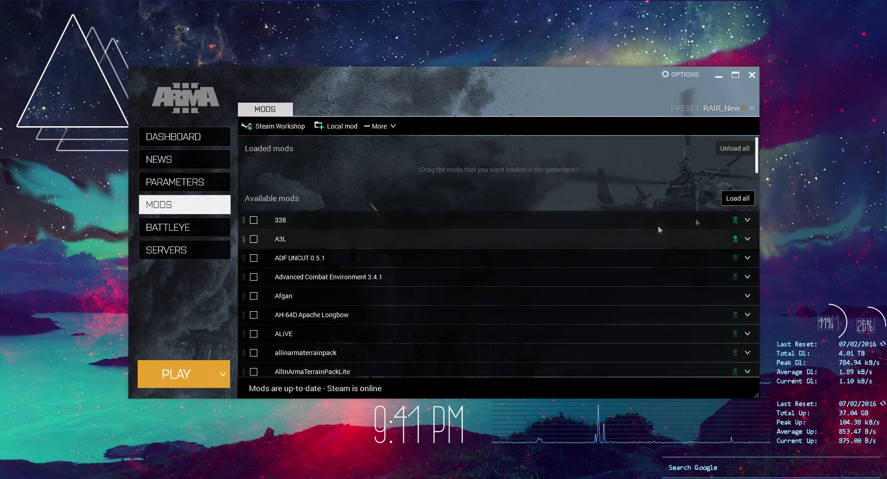
pyautogui.click(335, 128)
pyautogui.moveTo(296, 74); pyautogui.dragTo(387, 99)
pyautogui.click(329, 112)
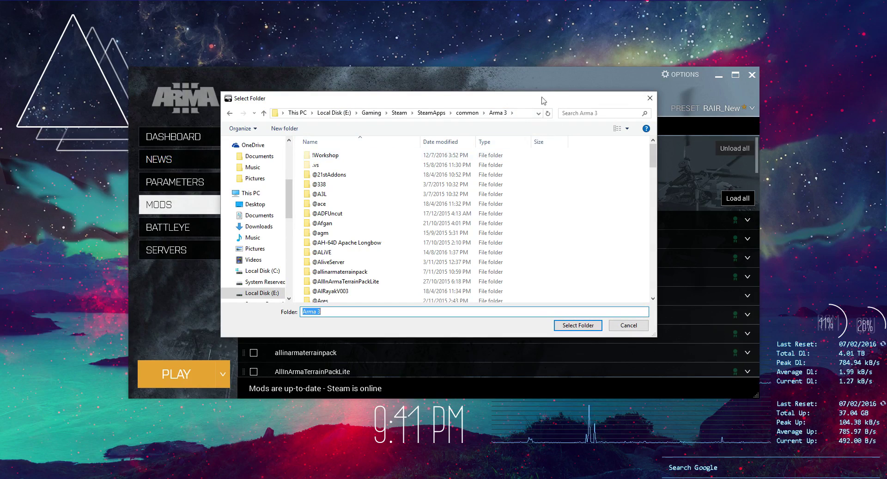
# Step: Look through the Arma 3 game folder for the downloaded mod folders
pyautogui.click(222, 442)
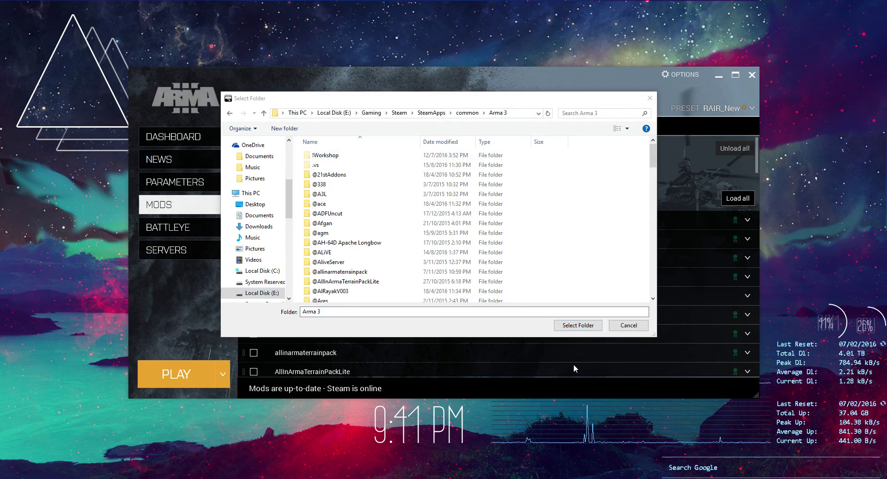
pyautogui.click(636, 177)
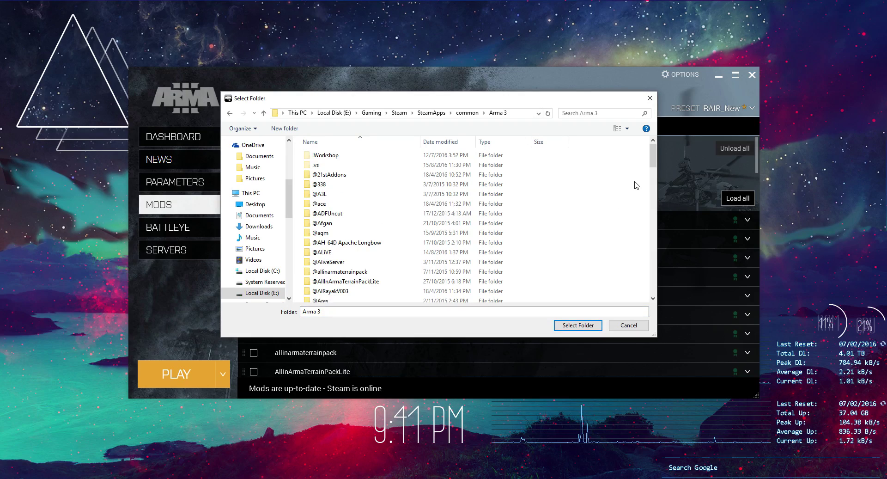
pyautogui.scroll(-3, 637, 185)
pyautogui.scroll(-7, 636, 185)
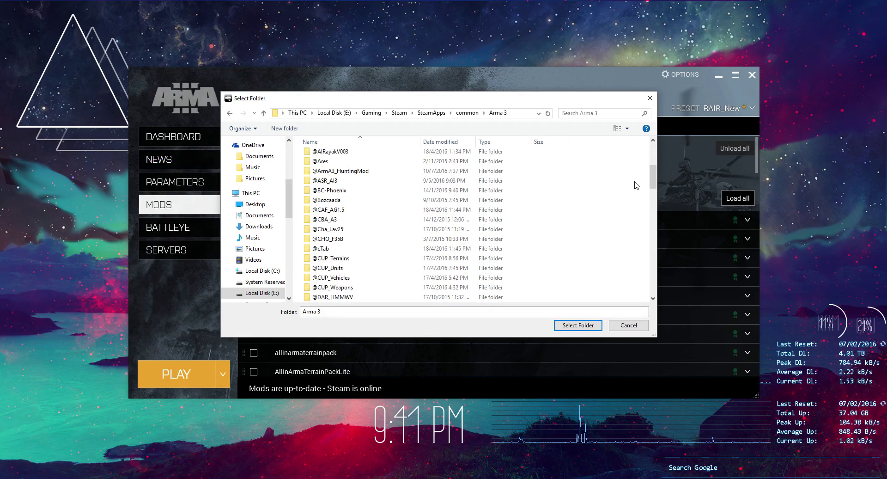
pyautogui.scroll(-3, 636, 185)
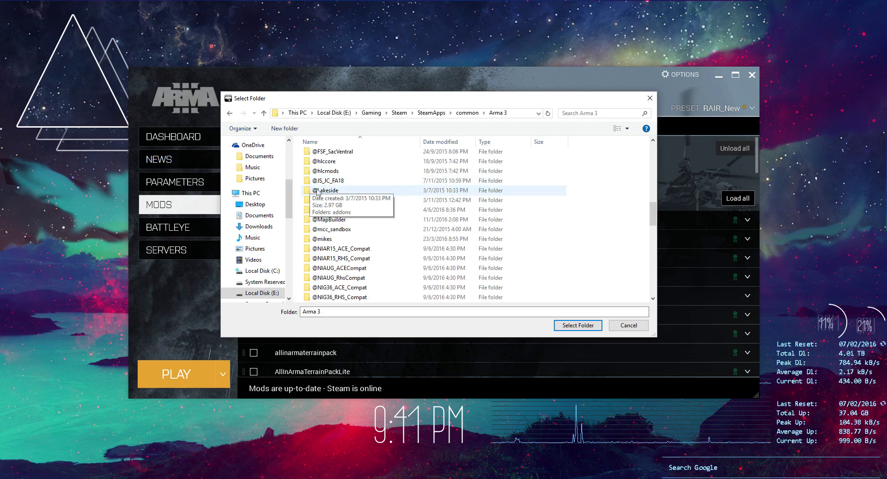
pyautogui.scroll(-3, 520, 222)
pyautogui.scroll(-2, 521, 224)
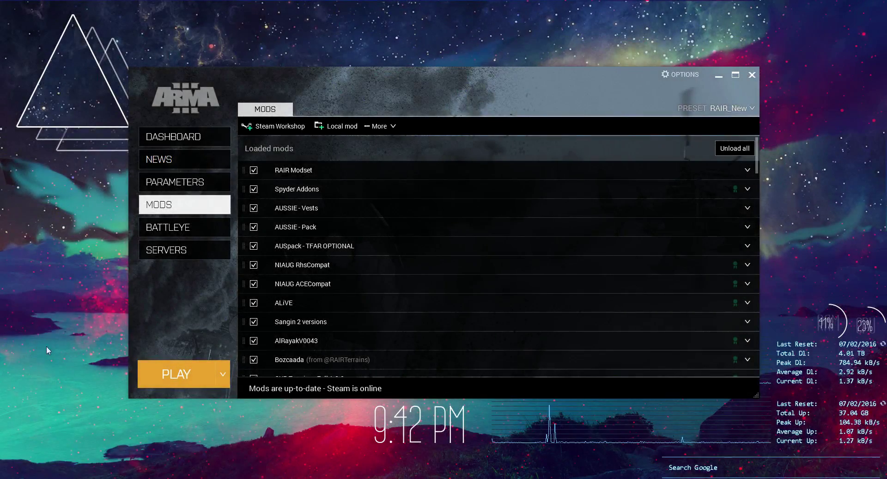
# Step: Review the loaded mods of the RAIR_New preset, moving the launcher window higher on the desktop
pyautogui.scroll(-2, 584, 165)
pyautogui.scroll(-2, 579, 170)
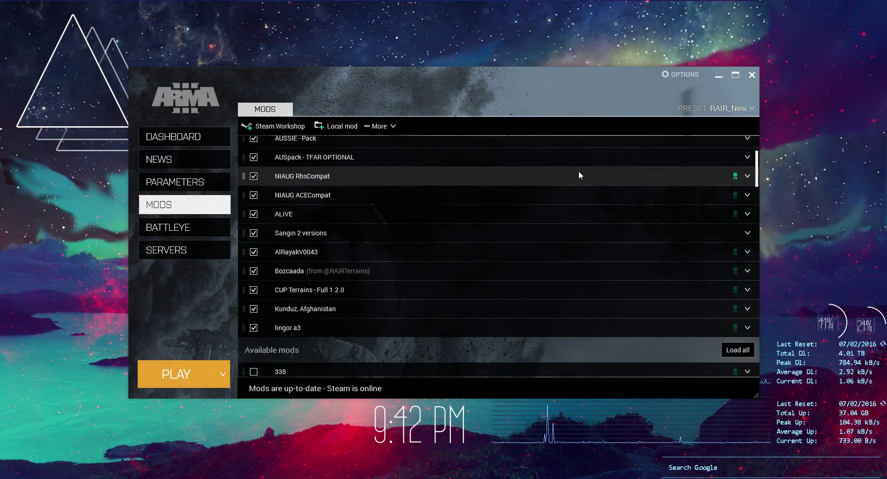
pyautogui.scroll(4, 568, 187)
pyautogui.scroll(1, 568, 188)
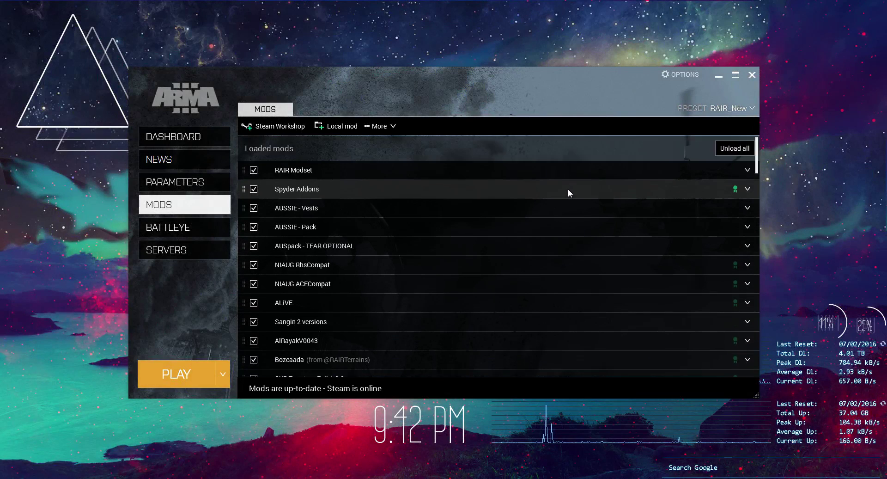
pyautogui.scroll(-3, 567, 189)
pyautogui.moveTo(500, 68); pyautogui.dragTo(498, 34)
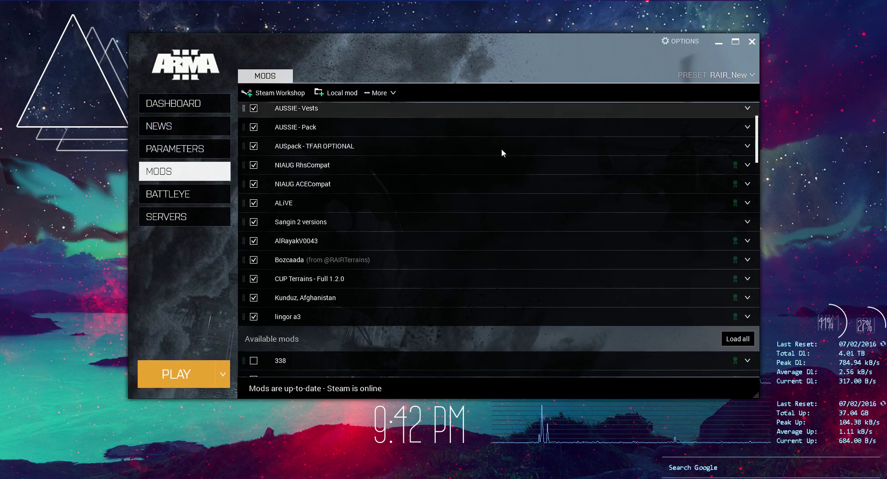
pyautogui.scroll(2, 508, 188)
pyautogui.scroll(-1, 515, 188)
pyautogui.scroll(1, 516, 187)
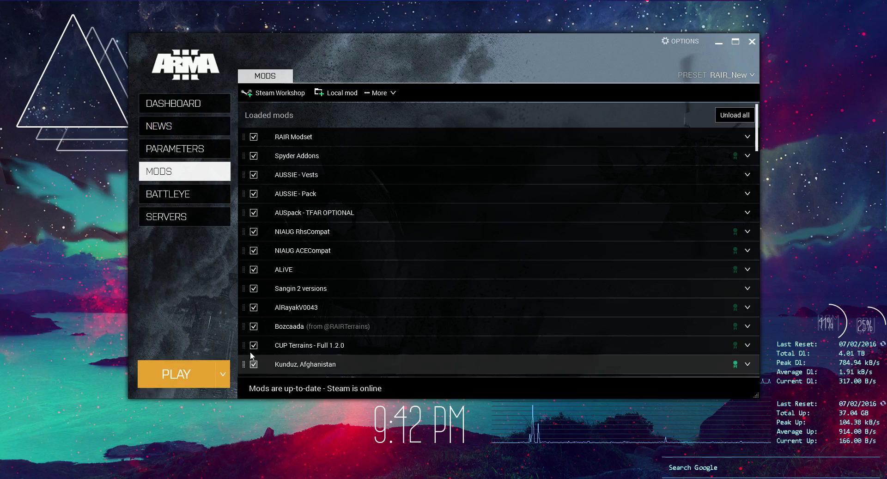
# Step: Show the launcher's list of internet servers
pyautogui.click(179, 219)
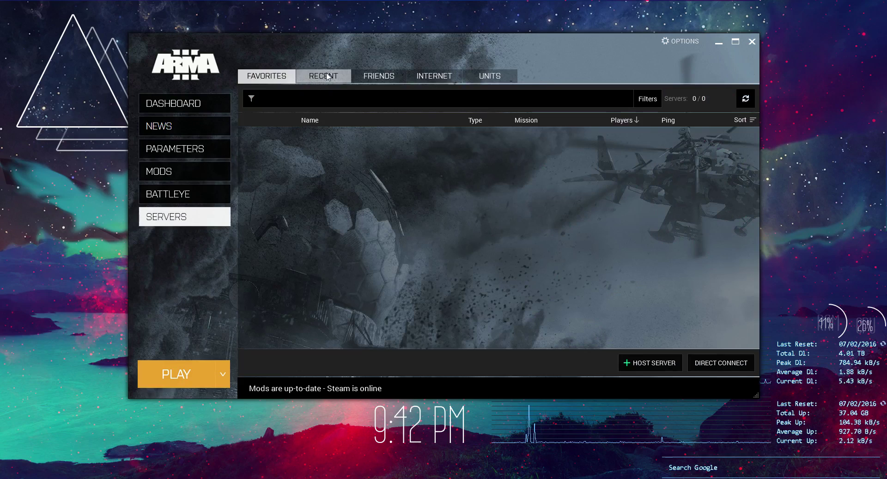
pyautogui.click(434, 76)
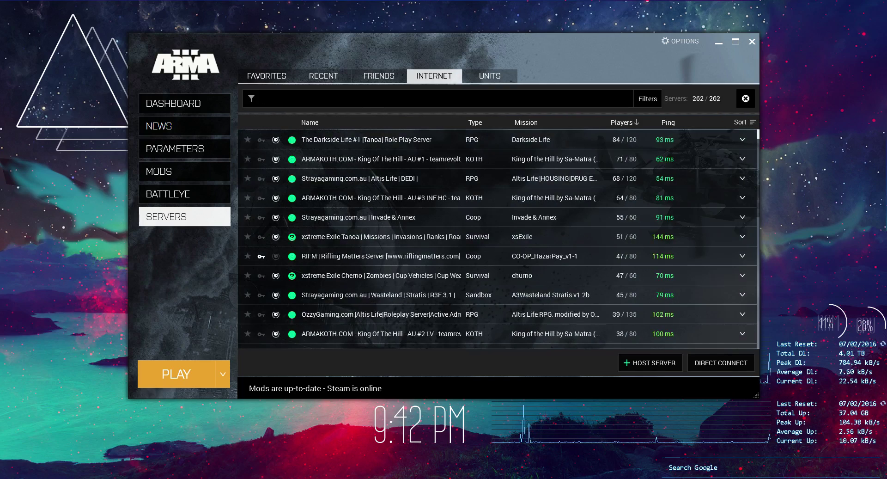
# Step: Filter the internet servers by "RAIR" and open the join options of the [AUS] 1st RAIR deployment server
pyautogui.write('RAIR')
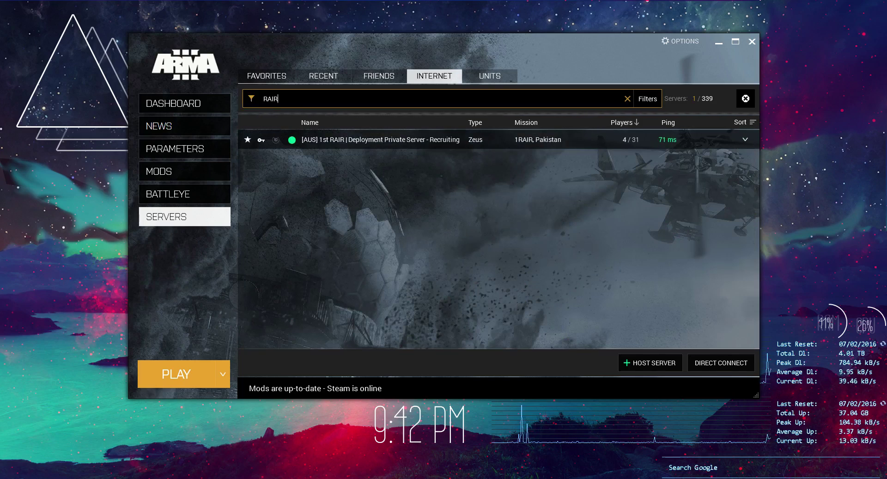
pyautogui.moveTo(401, 144)
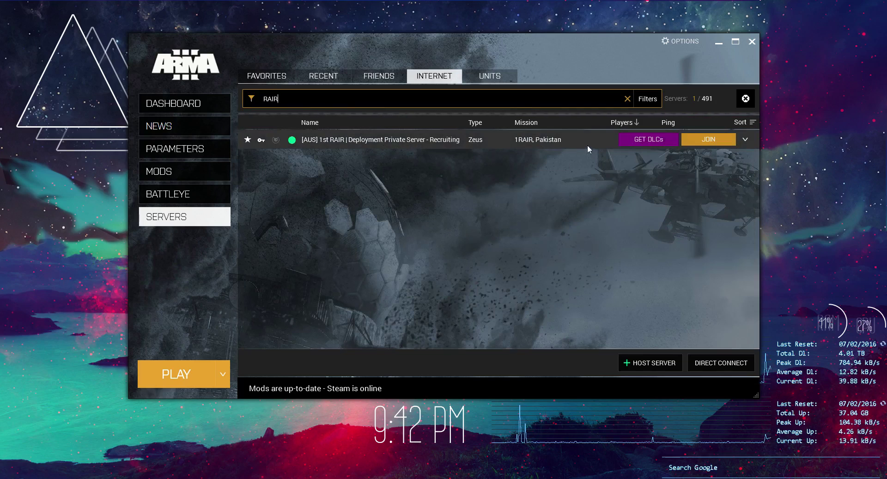
pyautogui.click(715, 141)
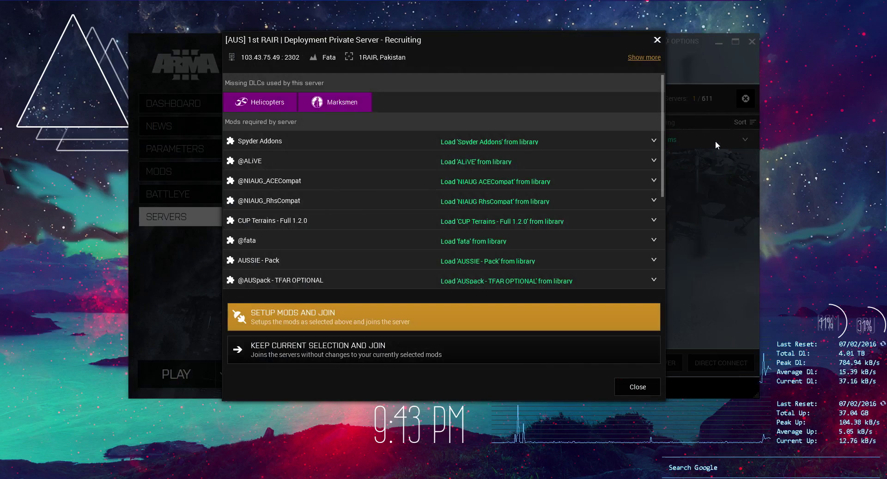
# Step: Review the server's required and suggested mods, then join it with the mods set up as selected
pyautogui.scroll(-5, 374, 241)
pyautogui.scroll(5, 342, 265)
pyautogui.scroll(-5, 342, 265)
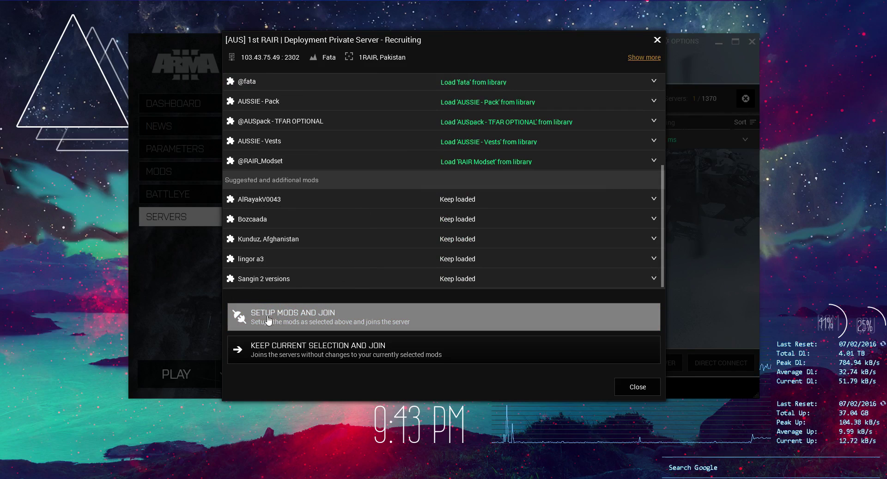
pyautogui.click(283, 319)
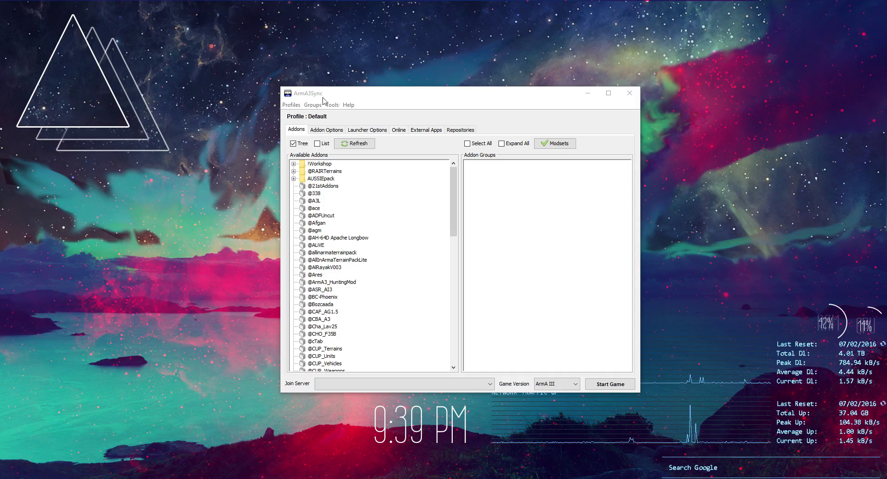
# Step: Switch to ArmA3Sync and open the 1st Royal Australian Infidel Regiment Repo (1RAIR) to show its download content
pyautogui.click(454, 131)
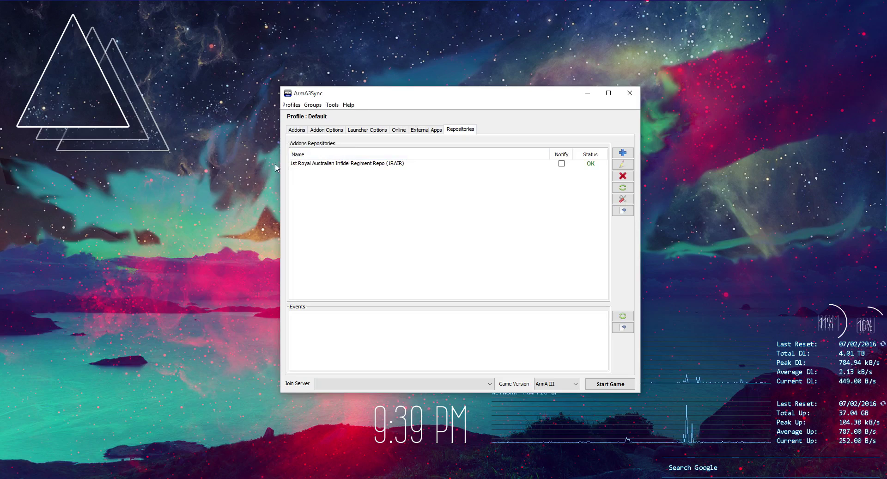
pyautogui.click(310, 165)
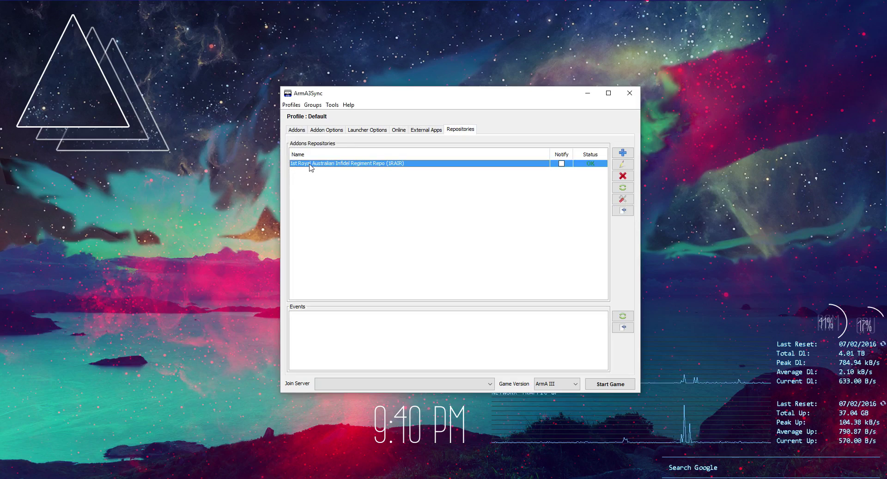
pyautogui.click(615, 212)
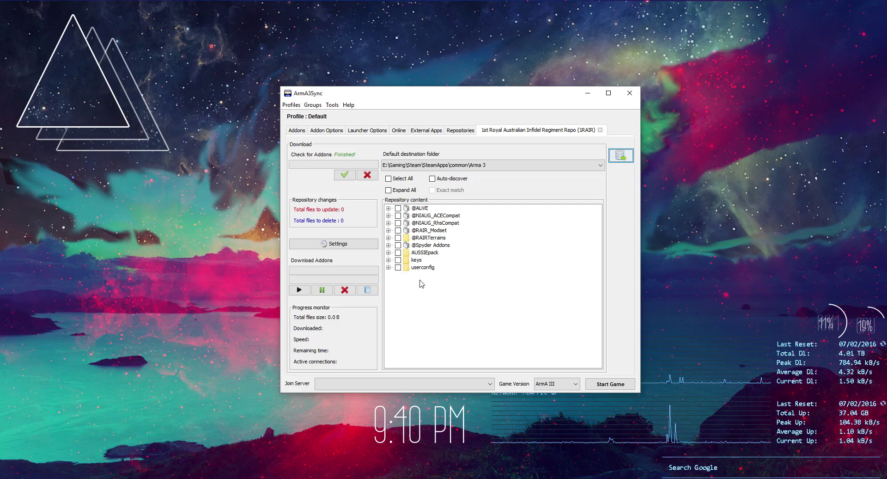
pyautogui.click(397, 233)
pyautogui.click(398, 231)
pyautogui.click(397, 231)
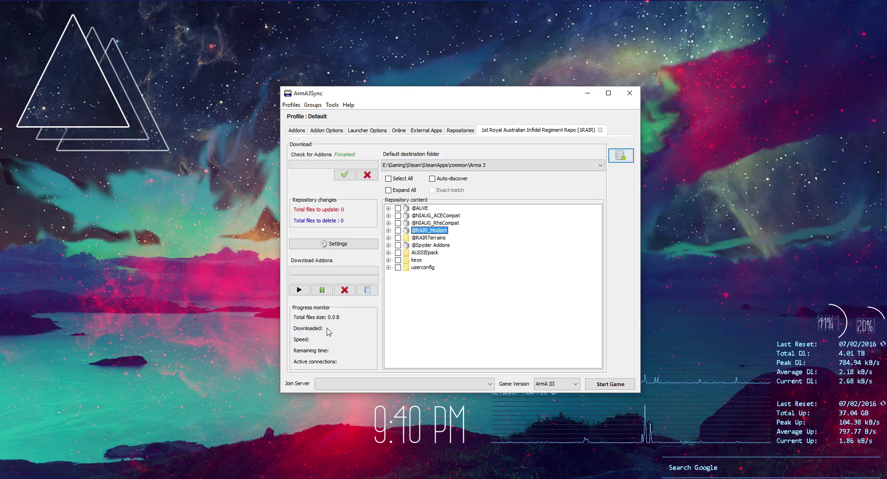
# Step: Open the repository's download settings and examine the choices for the maximum number of connections
pyautogui.click(343, 245)
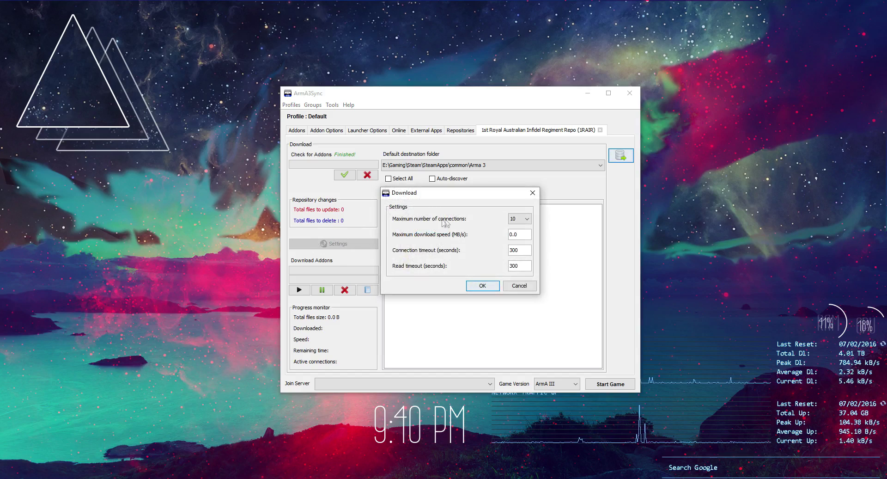
pyautogui.click(520, 218)
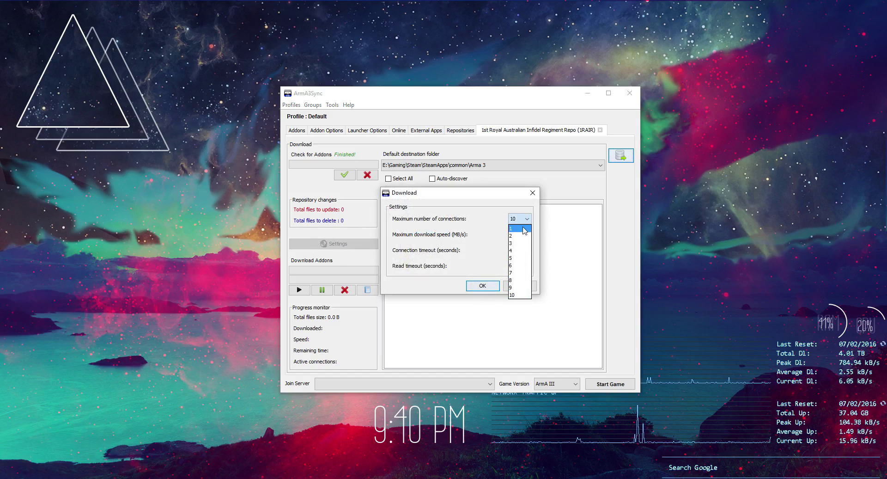
pyautogui.click(517, 220)
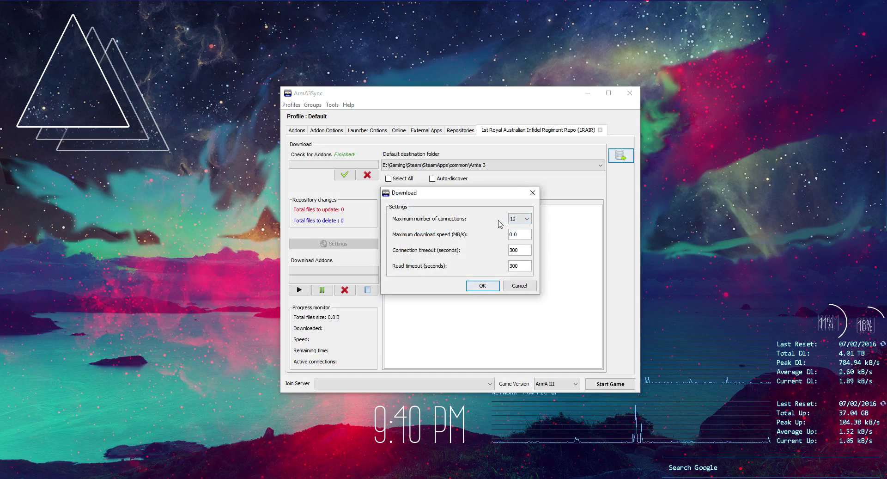
pyautogui.click(516, 219)
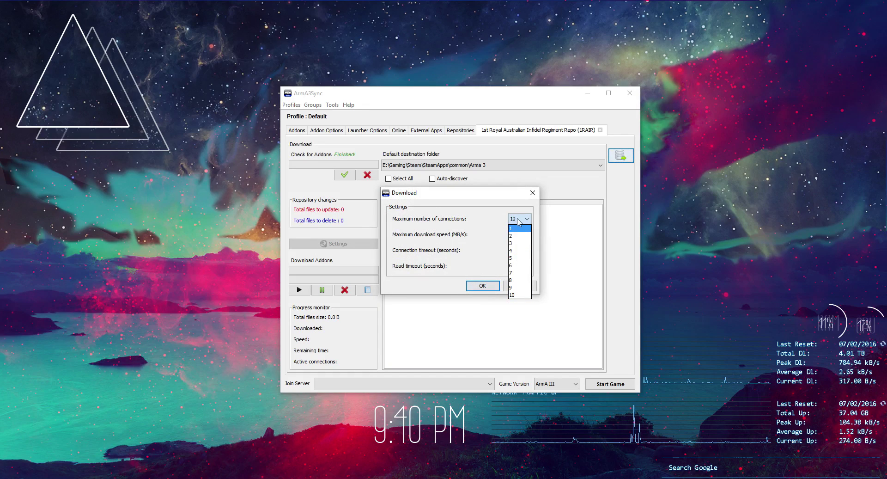
pyautogui.click(518, 221)
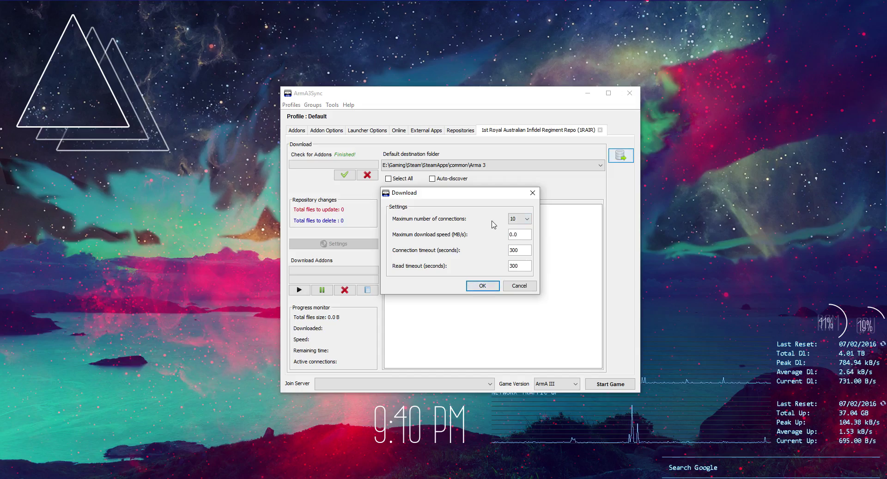